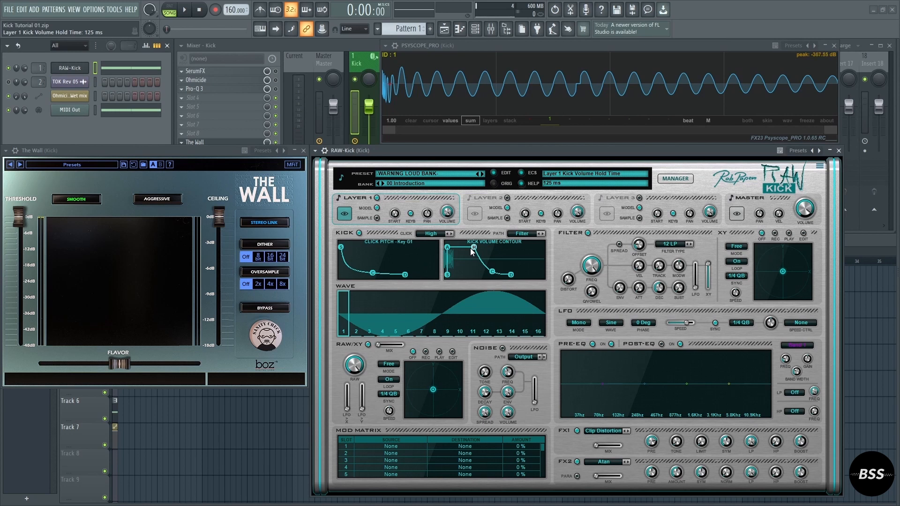
- Lengthen the Layer 1 kick volume hold slightly and route L1 LFO to L1 FX1 Mix in mod matrix slot 1
left_click_drag(470, 248, 478, 248)
left_click(391, 446)
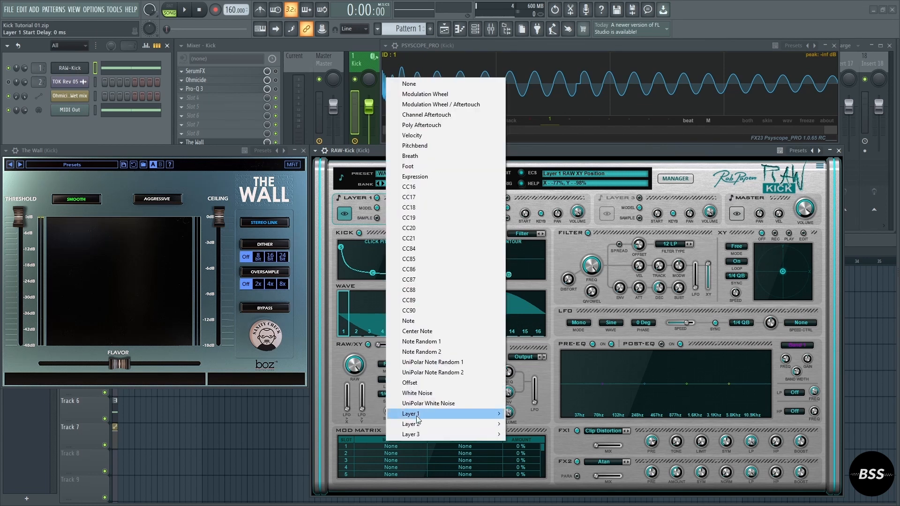
mouse_move(492, 413)
left_click(528, 300)
left_click(466, 445)
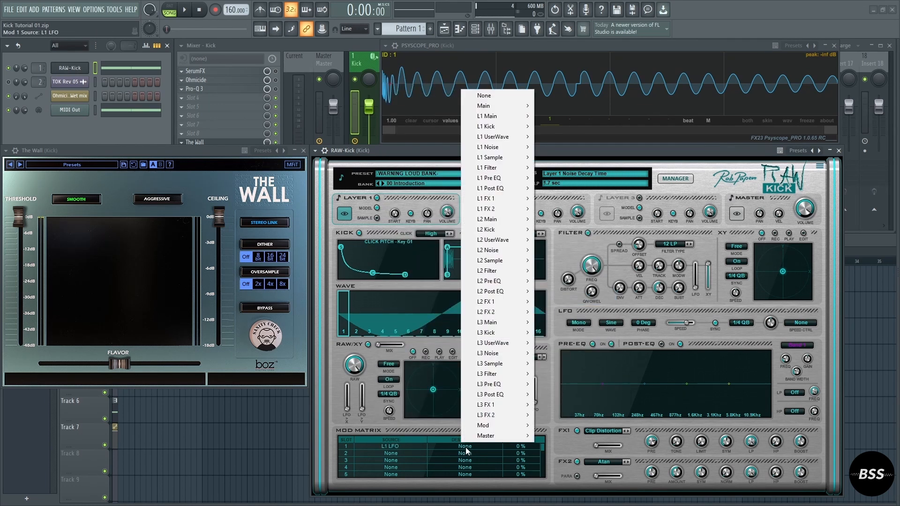
mouse_move(491, 356)
mouse_move(510, 198)
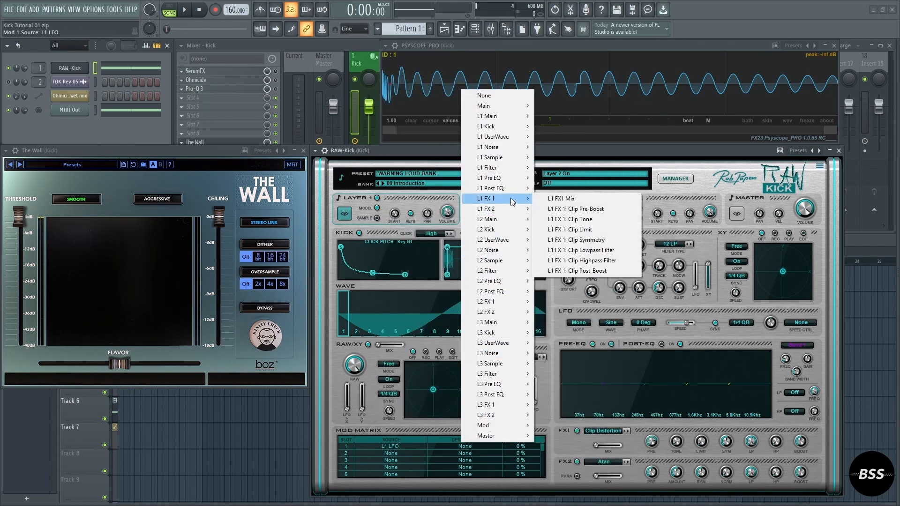
left_click(555, 198)
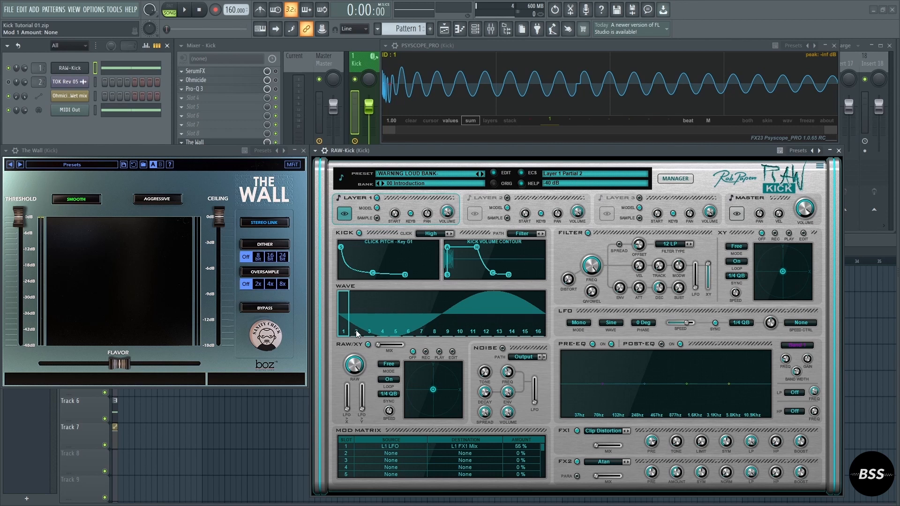
- Raise partials 2 and 3 of the Layer 1 wave and boost pre-EQ bands 1 and 4, with band 4 at about 6.8 kHz
left_click_drag(357, 334, 369, 313)
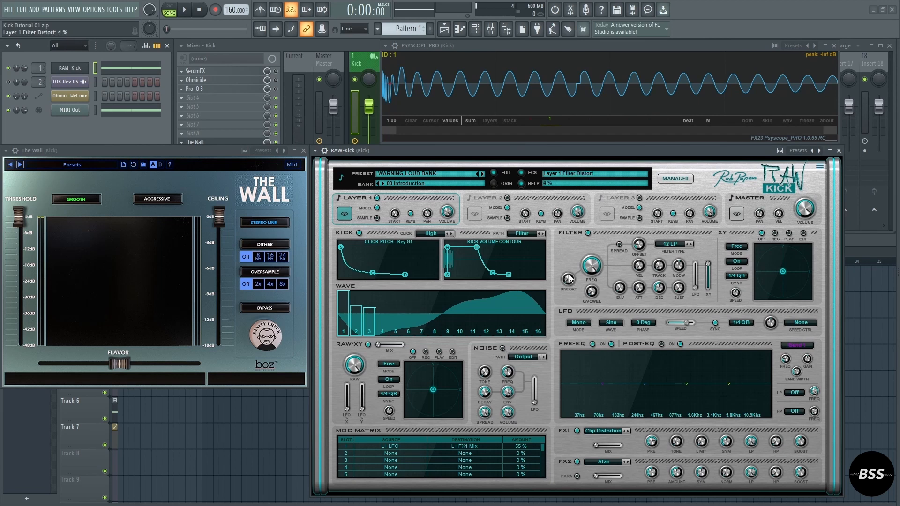
left_click(802, 346)
left_click(802, 349)
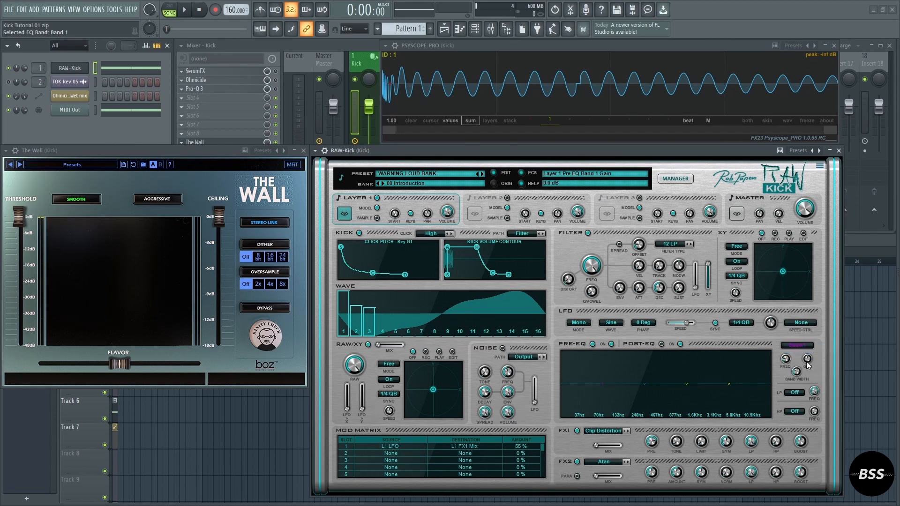
left_click_drag(806, 360, 788, 359)
left_click(798, 345)
left_click(761, 378)
key("space")
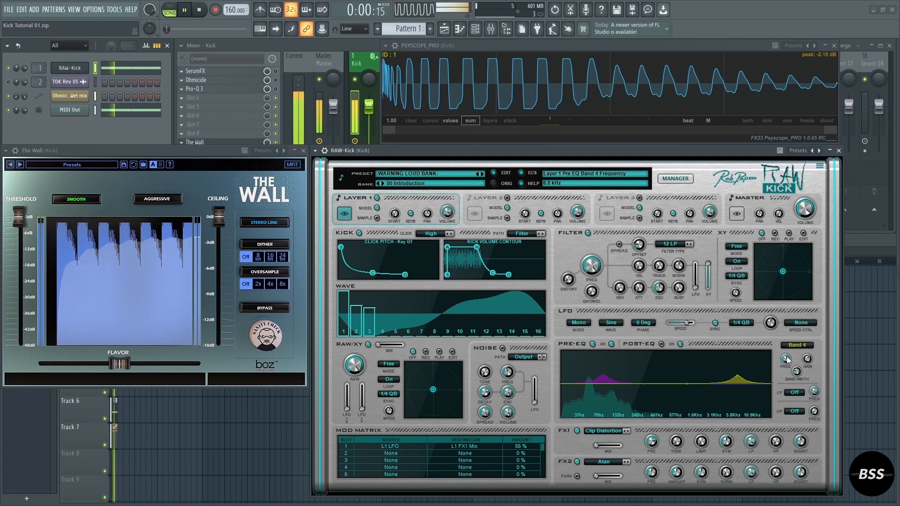
key("space")
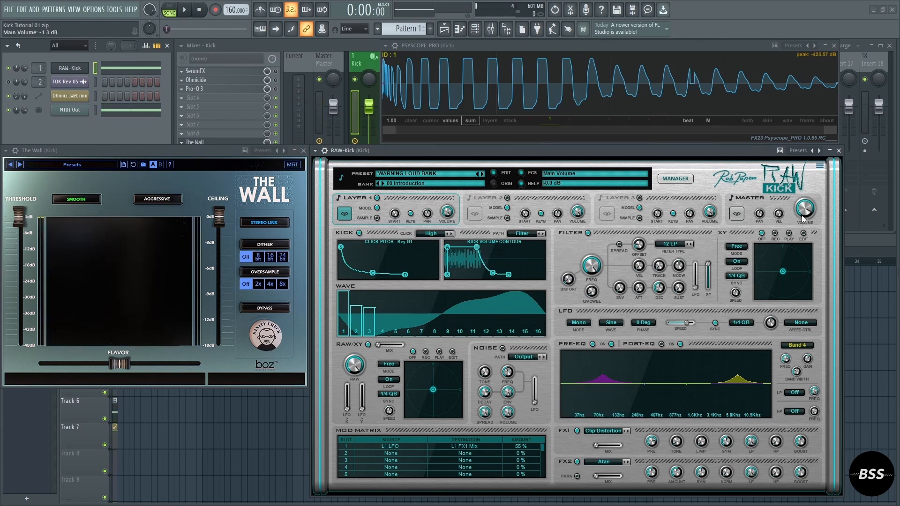
- Set the RAW-Kick main volume to 2.0 dB while auditioning the kick
key("space")
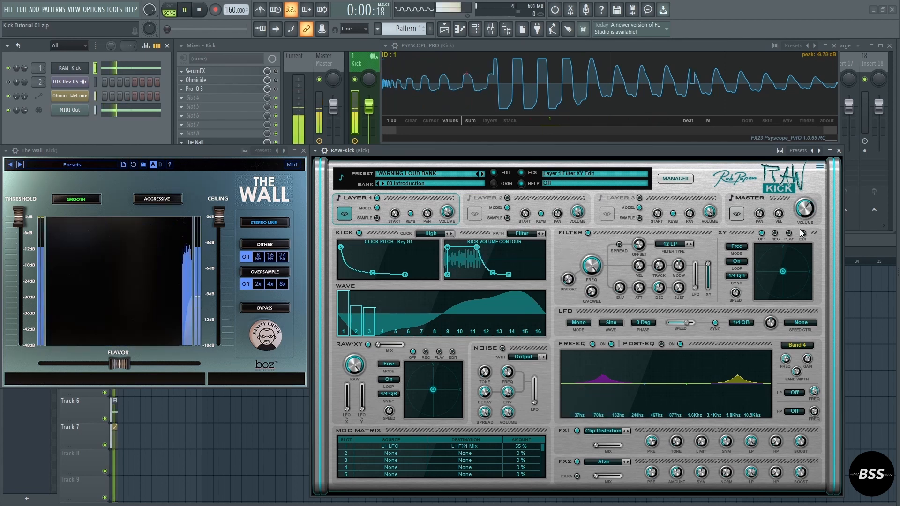
left_click_drag(803, 214, 805, 211)
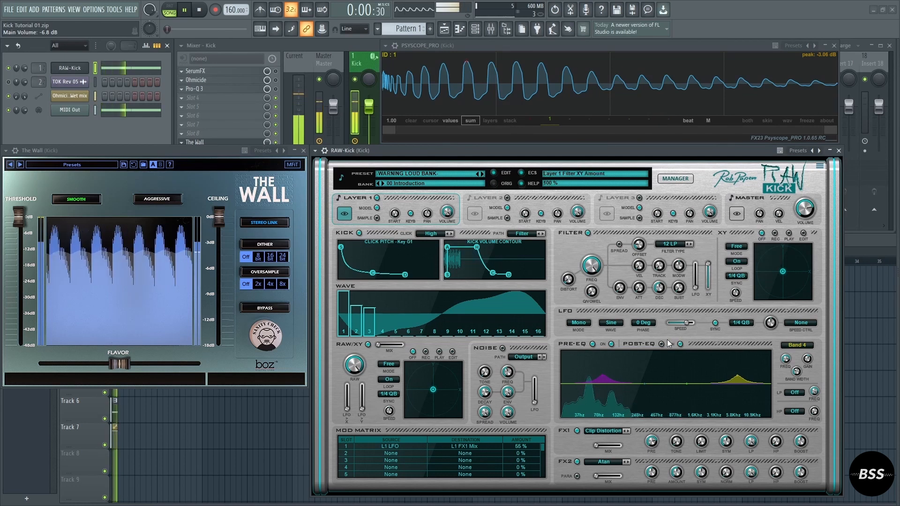
key("space")
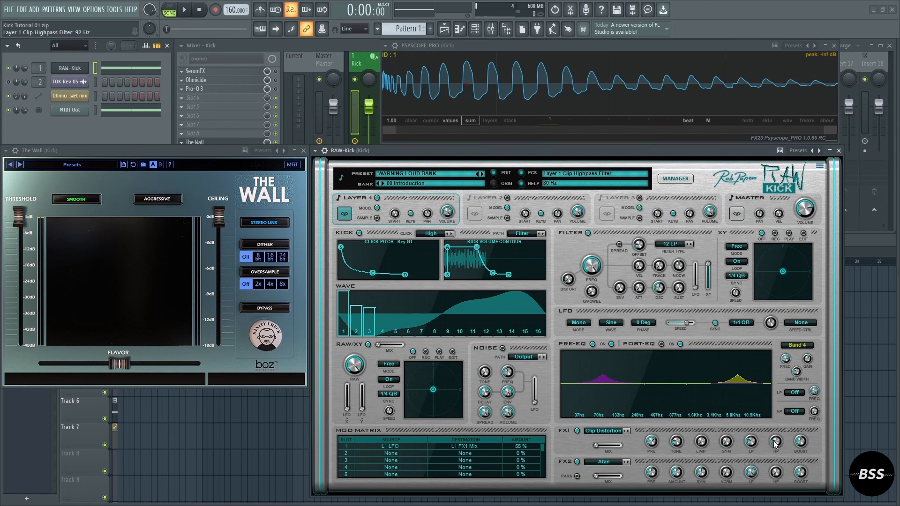
key("space")
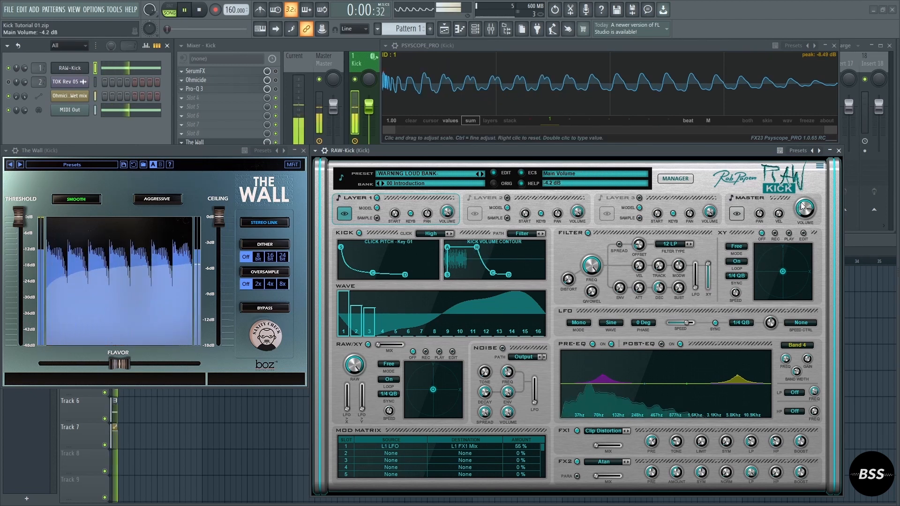
left_click_drag(801, 200, 803, 197)
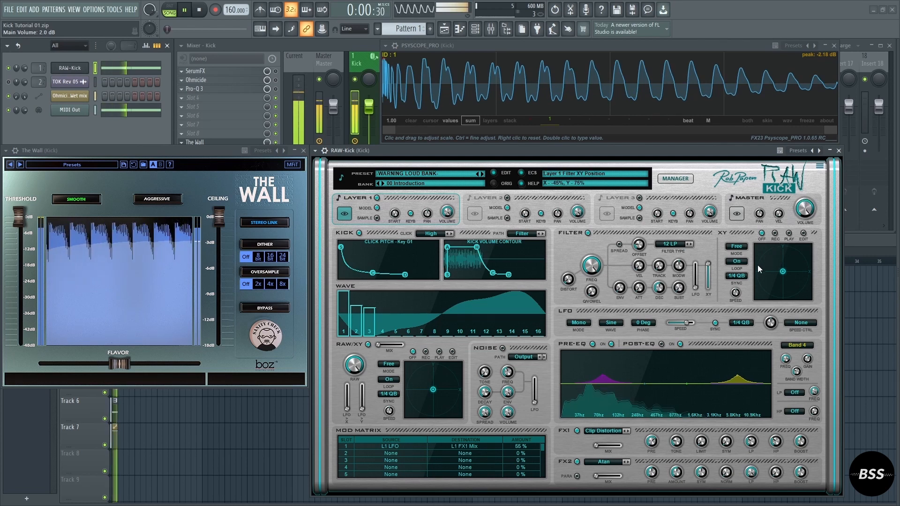
key("space")
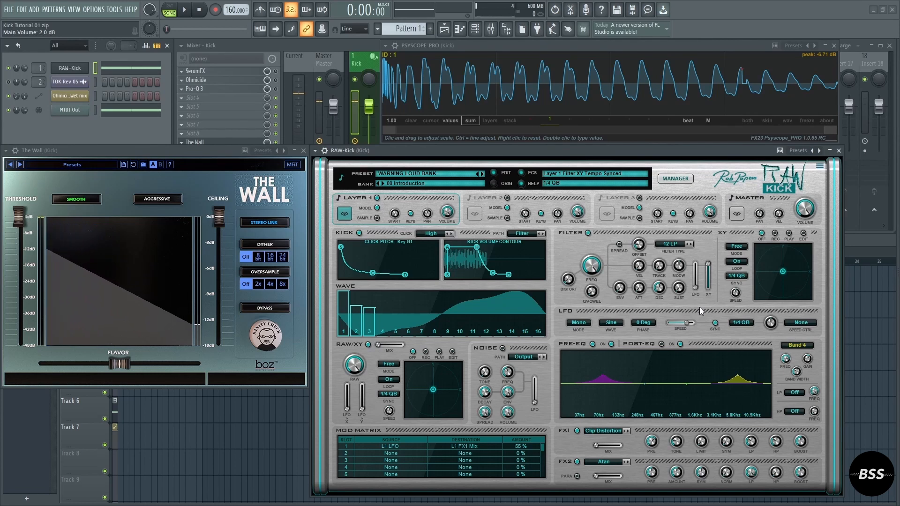
- Set the Layer 1 LFO phase to 270 Deg and its synced speed to 1/4* QB, and audition the kick
left_click(641, 323)
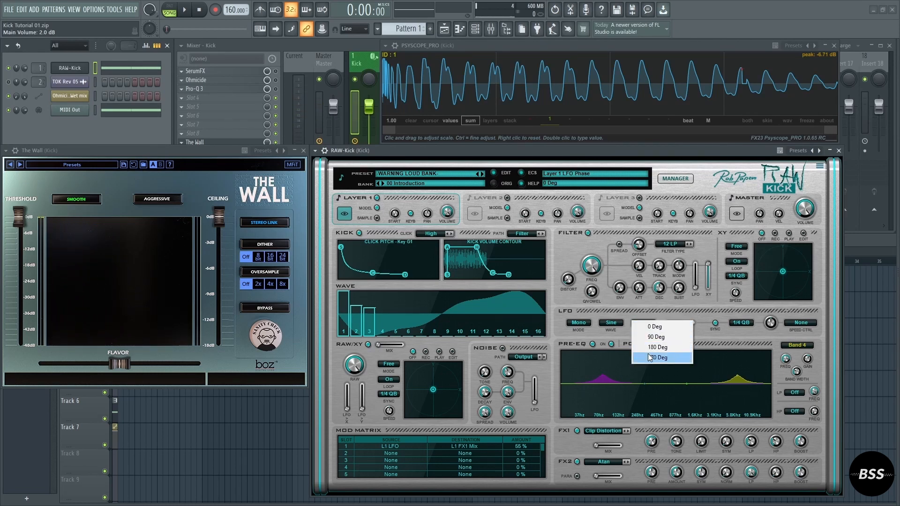
left_click(648, 355)
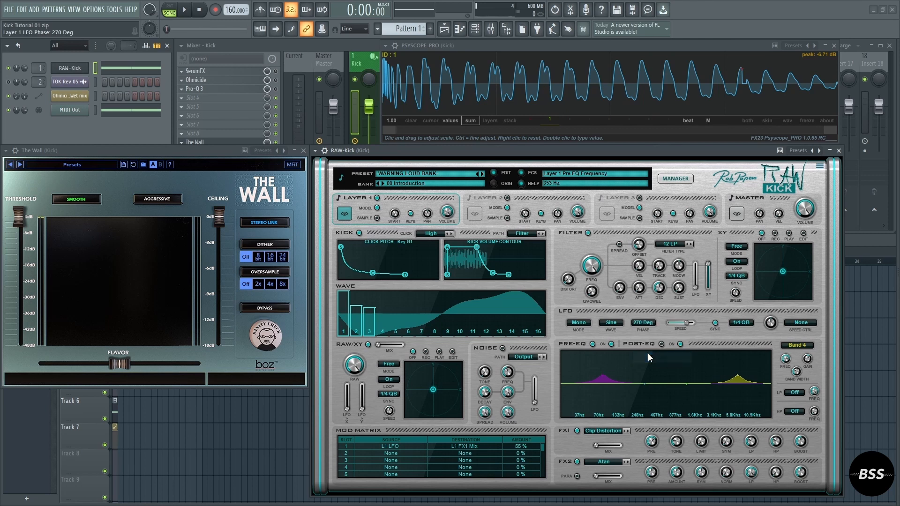
left_click(735, 322)
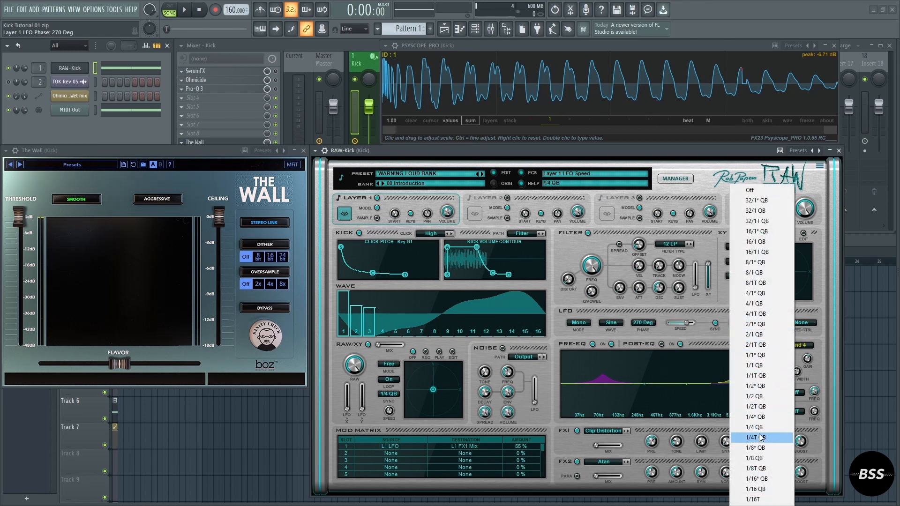
left_click(762, 417)
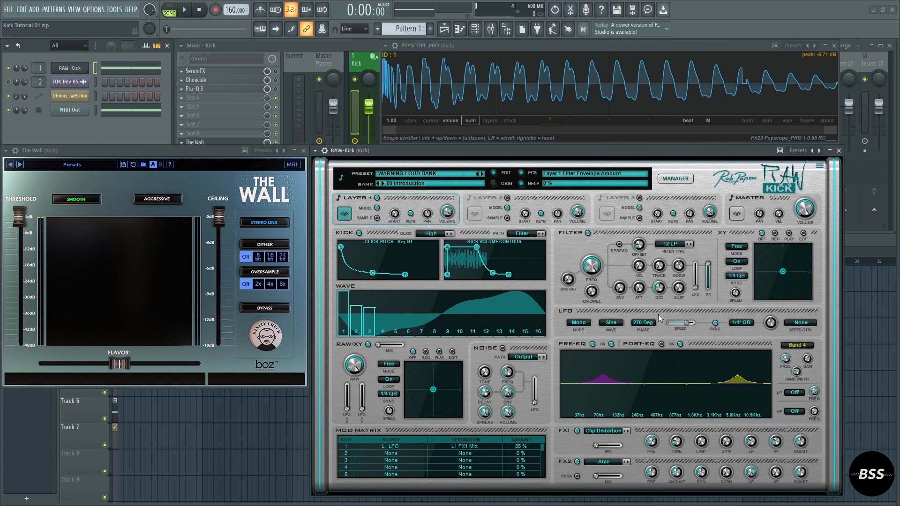
key("space")
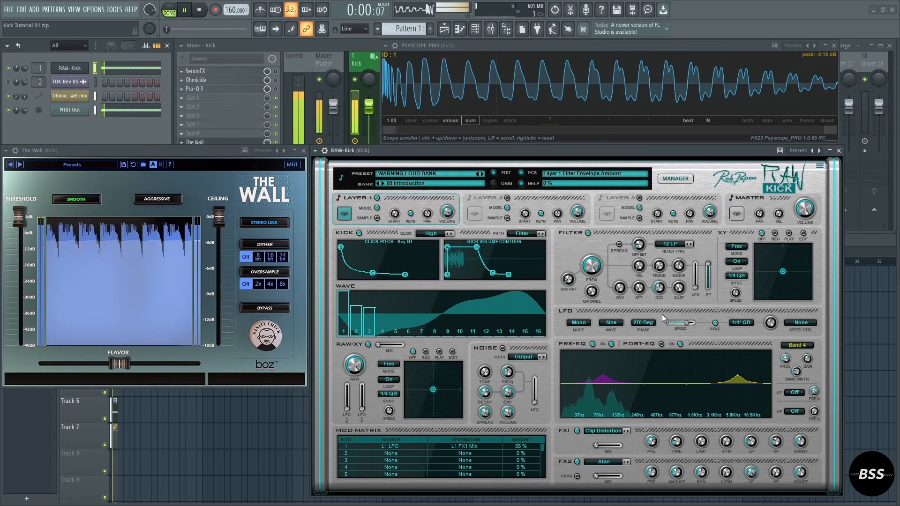
key("space")
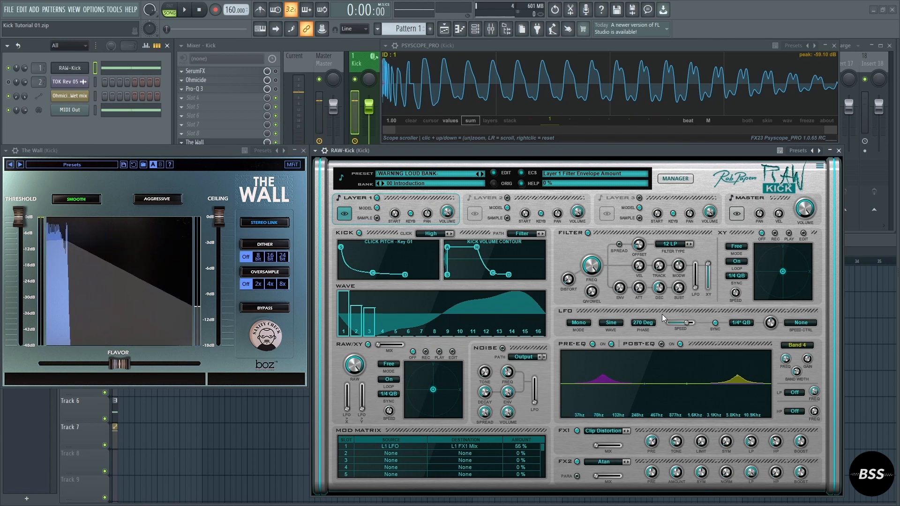
- Shape the Layer 1 post-EQ with a 7.2 dB boost on band 1, a cut on band 2 and a band 4 boost at 7.2 kHz
left_click(660, 343)
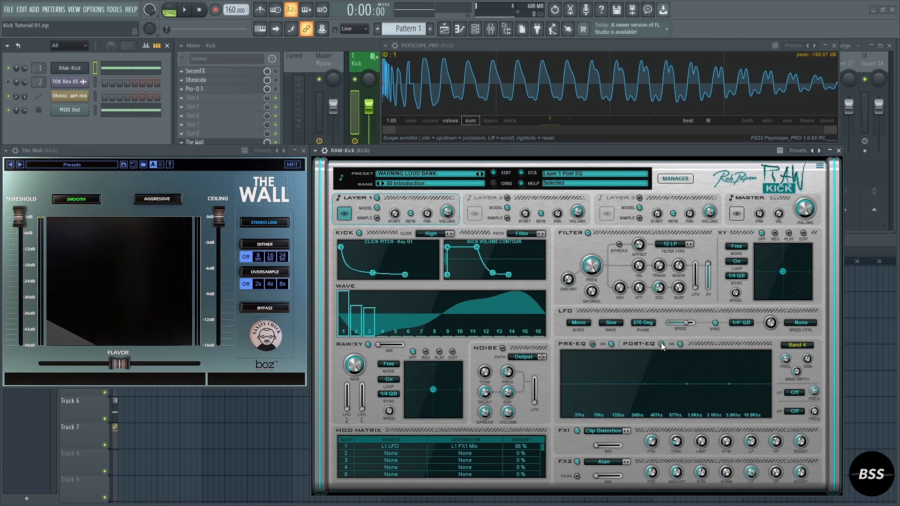
left_click(793, 345)
left_click(792, 348)
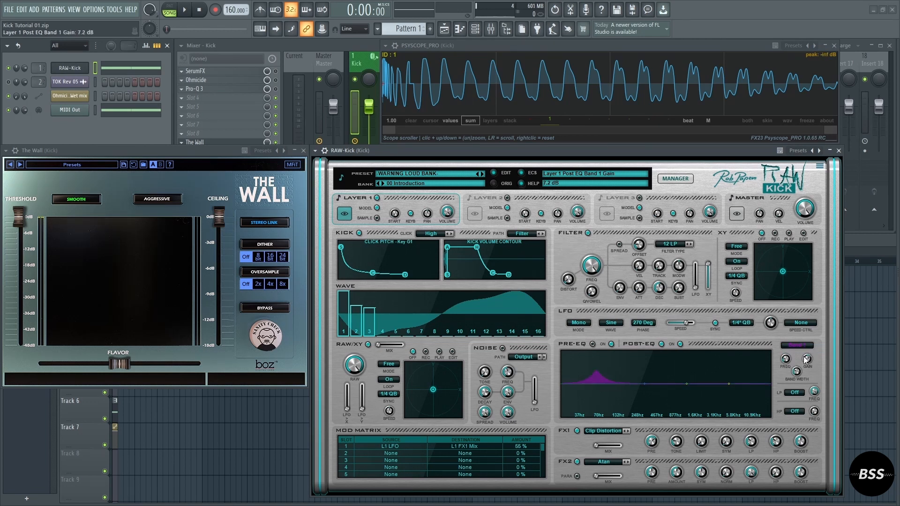
left_click(796, 345)
left_click(798, 357)
left_click_drag(805, 359, 806, 352)
left_click(796, 345)
left_click(797, 374)
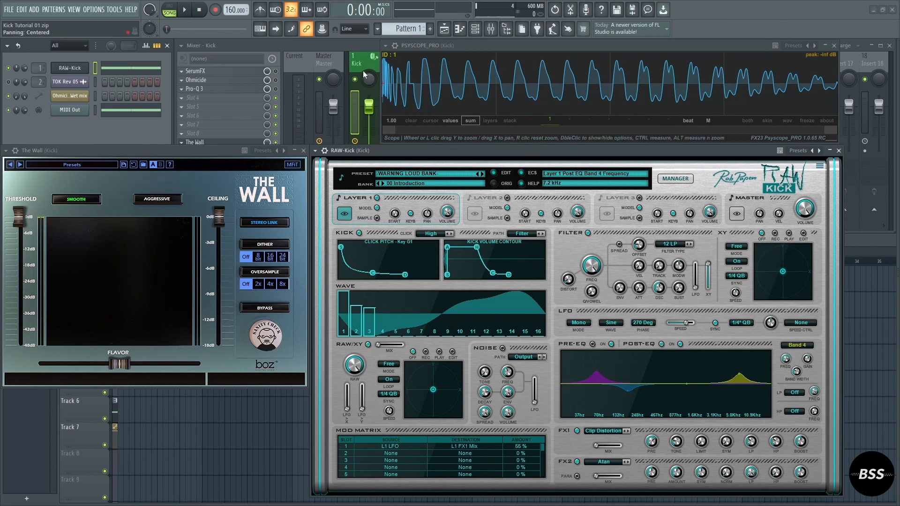
- During playback, set the post-EQ band 1 frequency to 75 Hz and the band 3 gain to 1.6 dB
key("space")
left_click(797, 346)
left_click(802, 350)
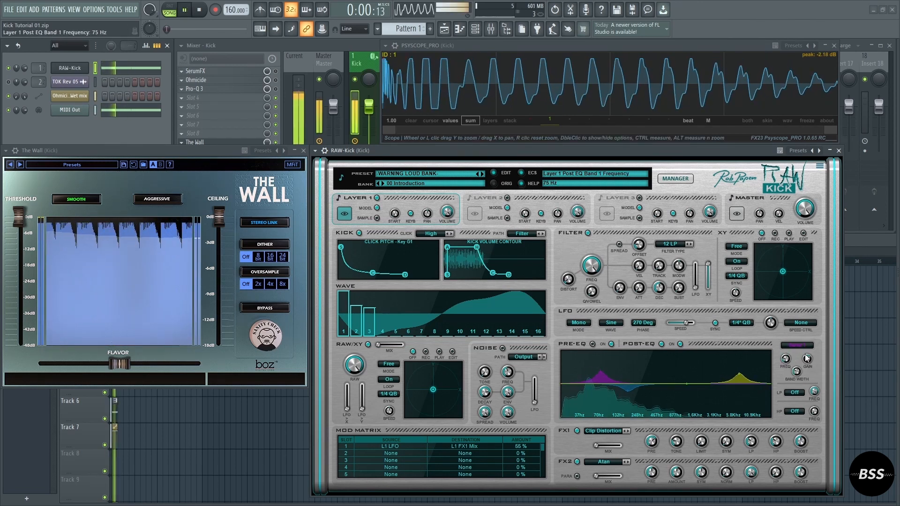
left_click(796, 346)
left_click(799, 366)
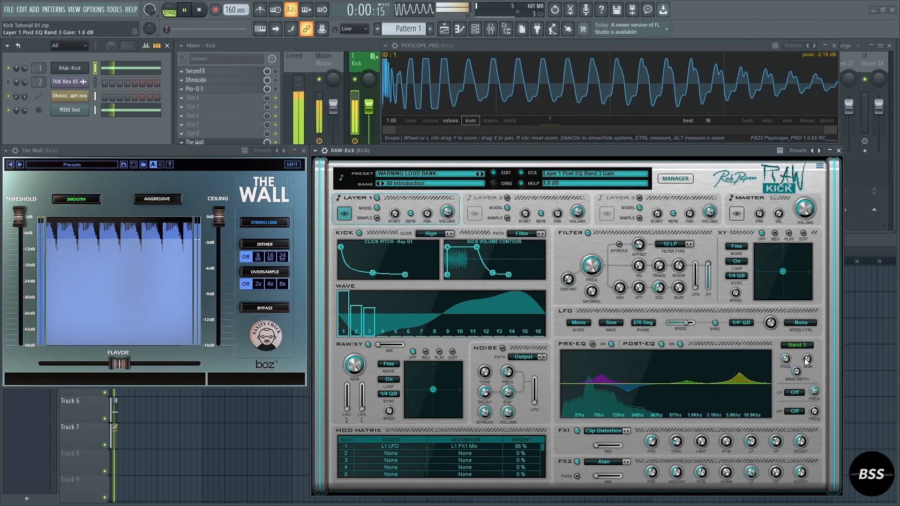
- Set the post-EQ band 2 gain to -2.8 dB and the band 4 gain to 7.6 dB
left_click(796, 346)
left_click(800, 358)
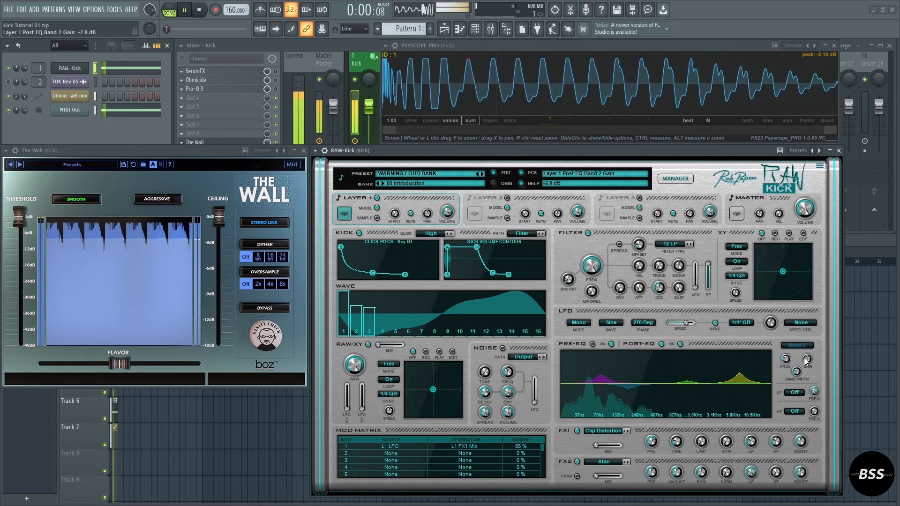
left_click(797, 345)
left_click(801, 375)
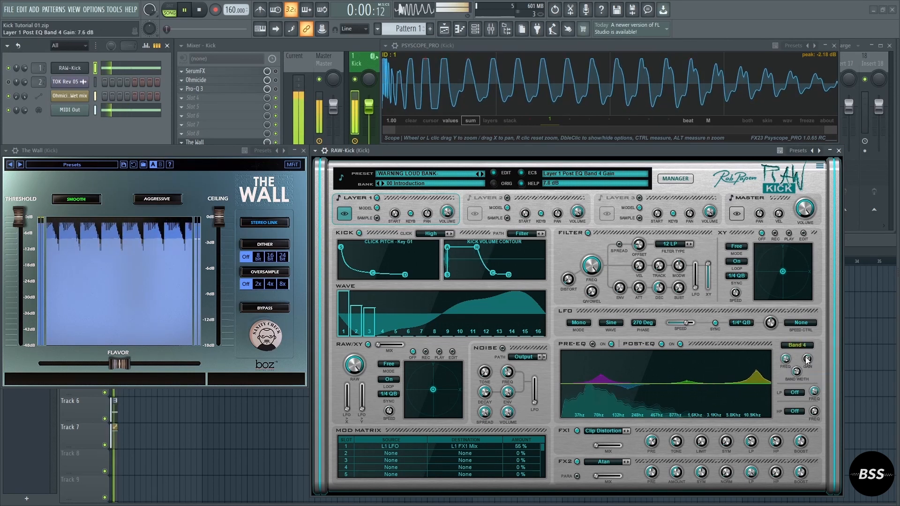
- Lower the post-EQ band 1 gain to -0.8 dB and audition the kick
left_click(796, 345)
left_click(800, 350)
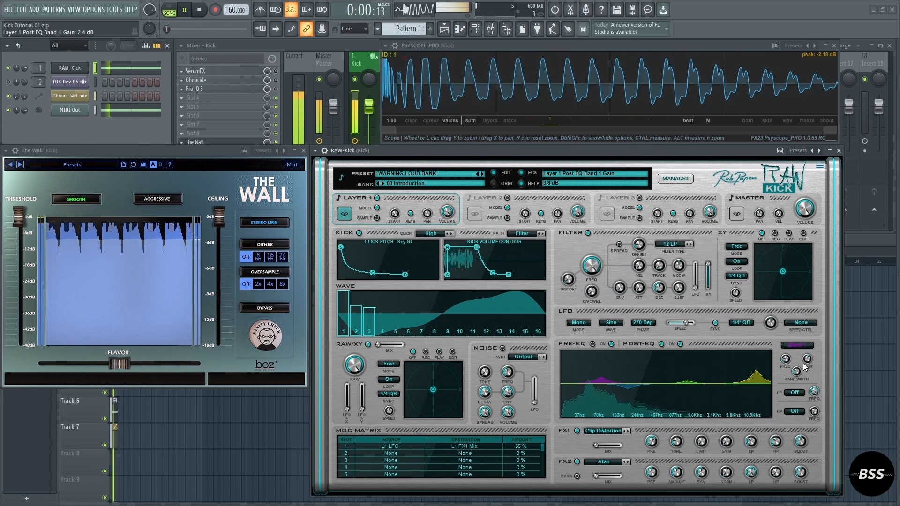
left_click_drag(802, 365, 801, 369)
key("space")
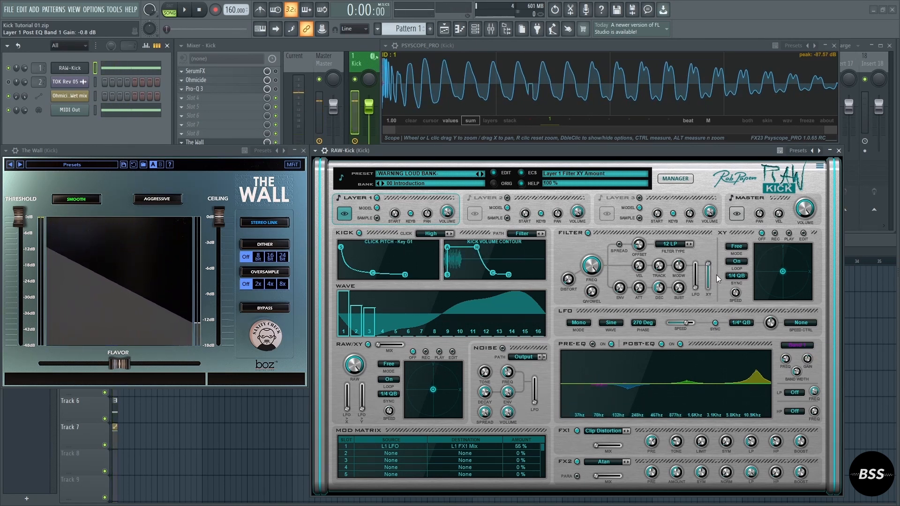
key("space")
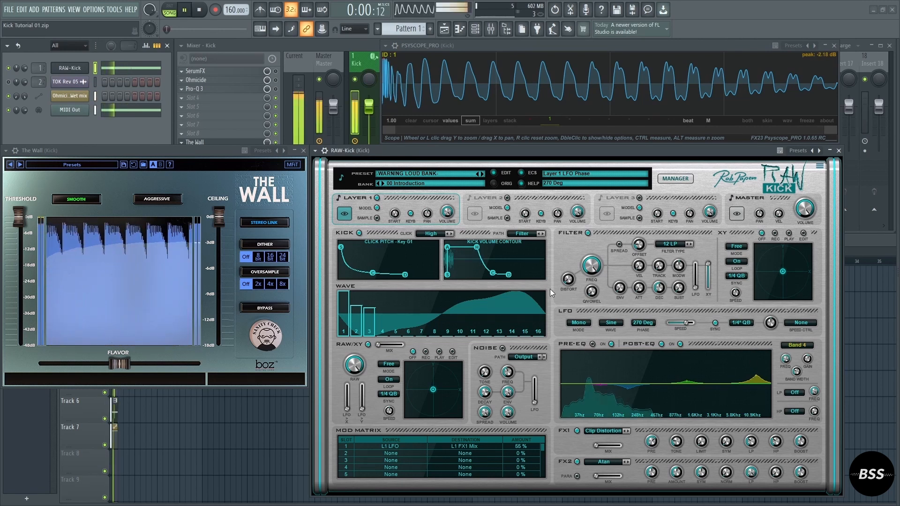
key("space")
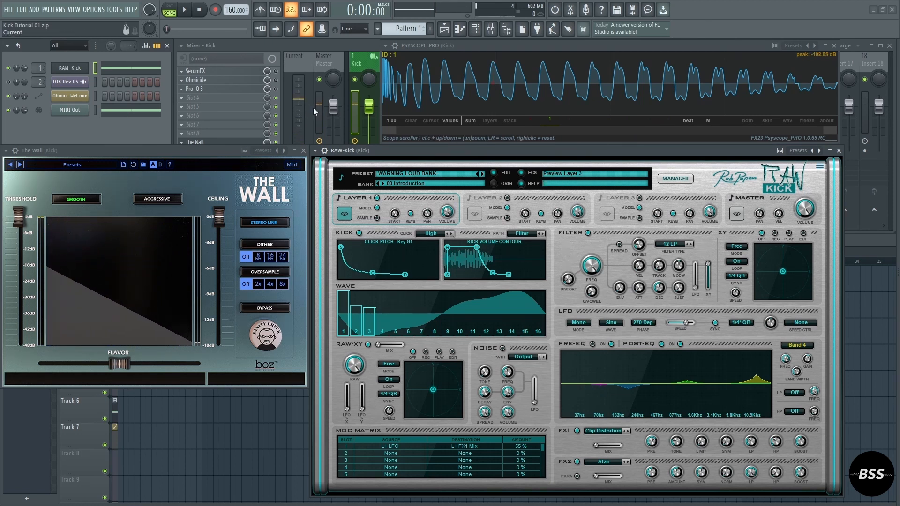
- Close RAW-Kick and, in SerumFX on the Kick mixer track, enable Distortion, EQ and Compressor with EQ placed ahead of Compressor
left_click(838, 150)
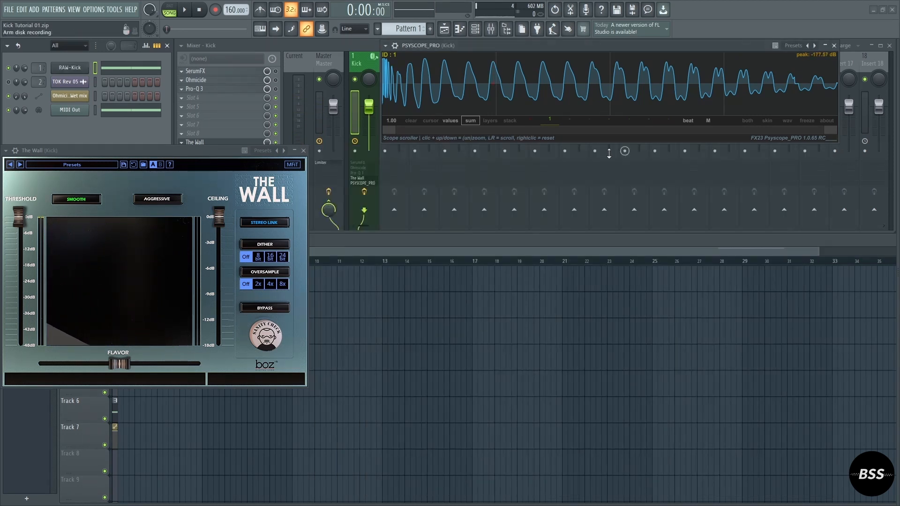
left_click(230, 73)
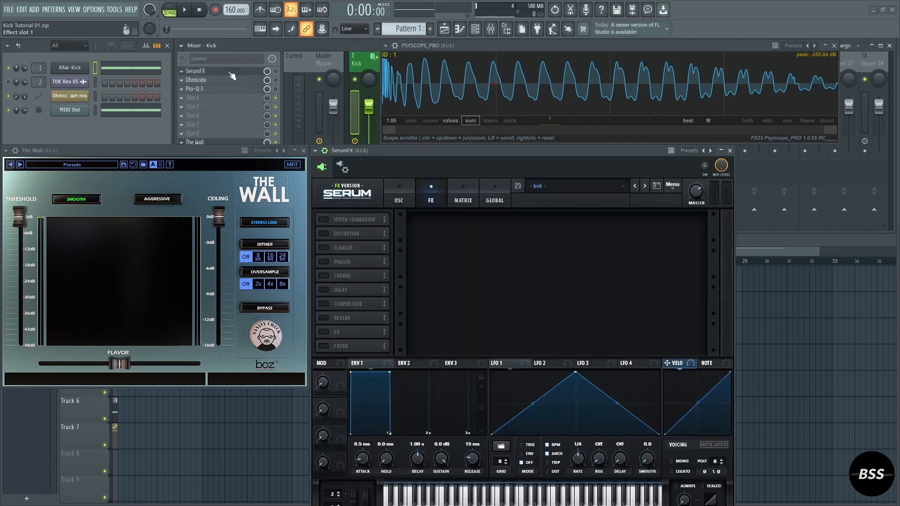
left_click(324, 234)
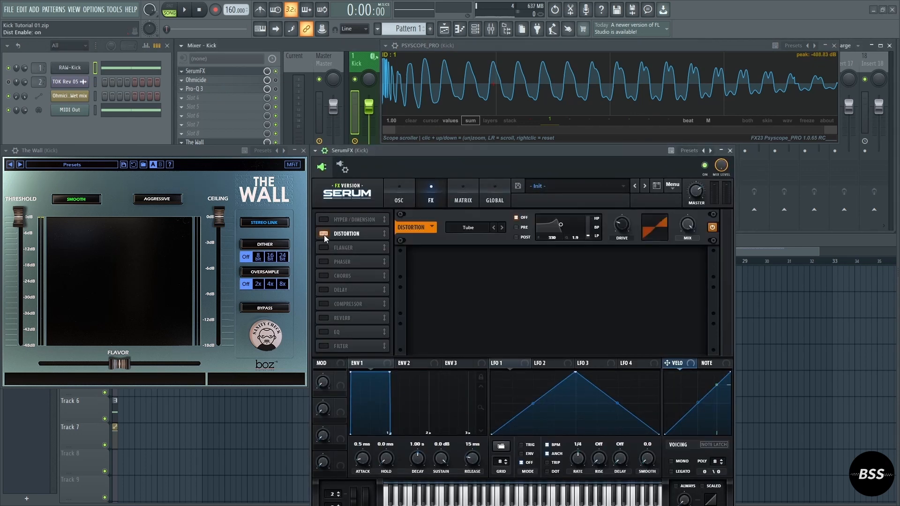
left_click(323, 331)
left_click_drag(335, 332, 335, 302)
left_click(323, 317)
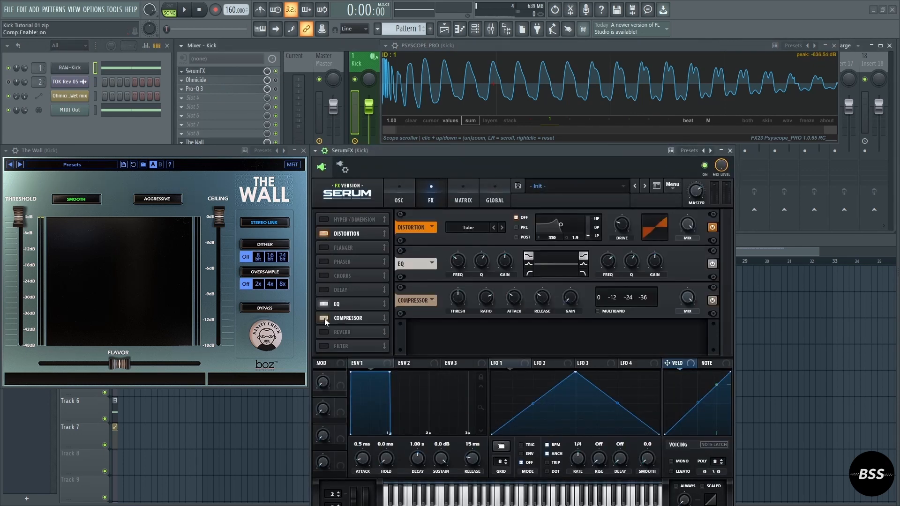
- Set the SerumFX distortion type to X-Shaper and bend the Shaper A curve upward with two added points
left_click(468, 227)
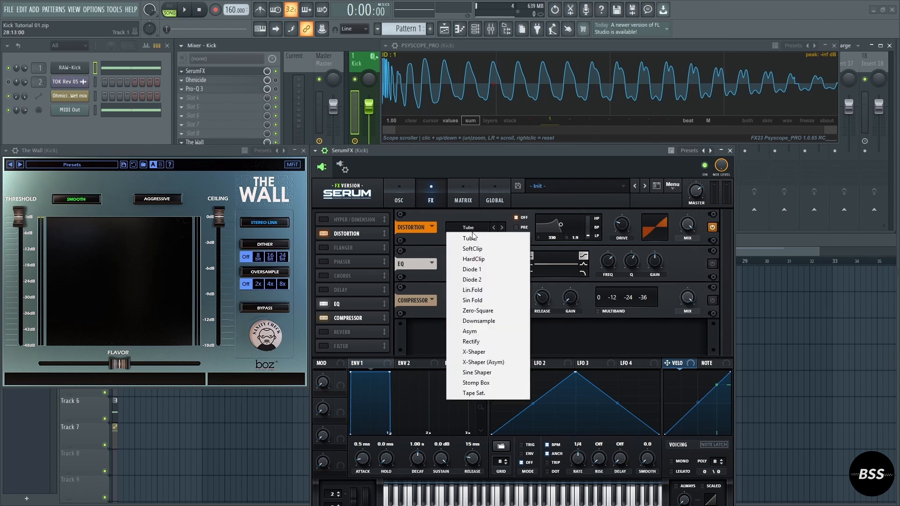
left_click(489, 348)
left_click(477, 245)
right_click(393, 232)
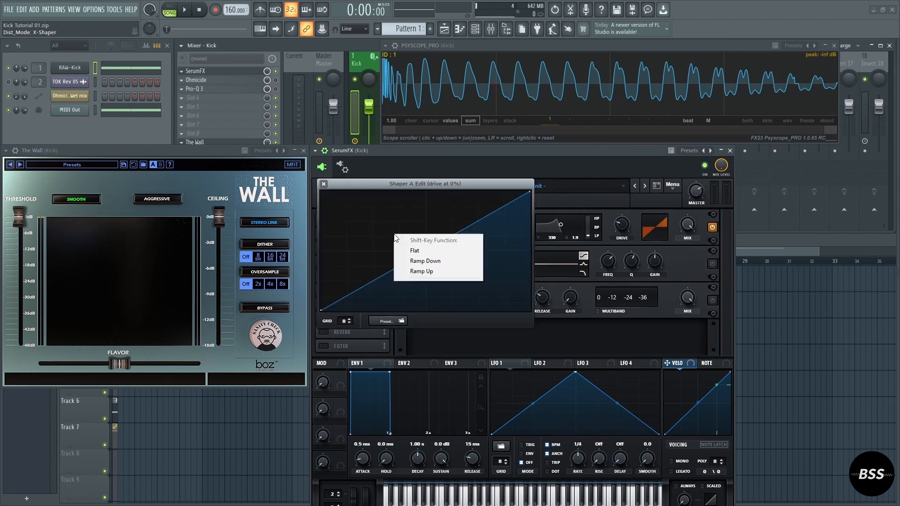
double_click(390, 229)
double_click(416, 209)
left_click_drag(356, 271, 356, 277)
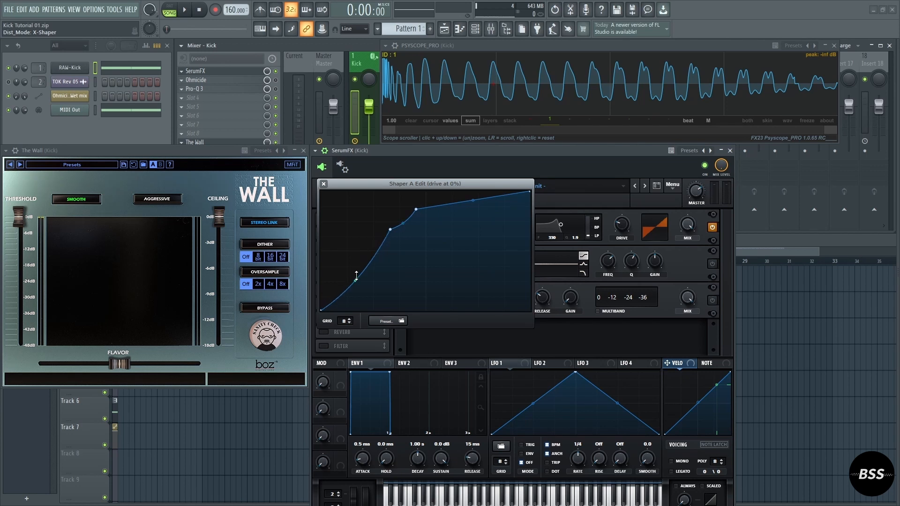
left_click_drag(414, 213, 411, 220)
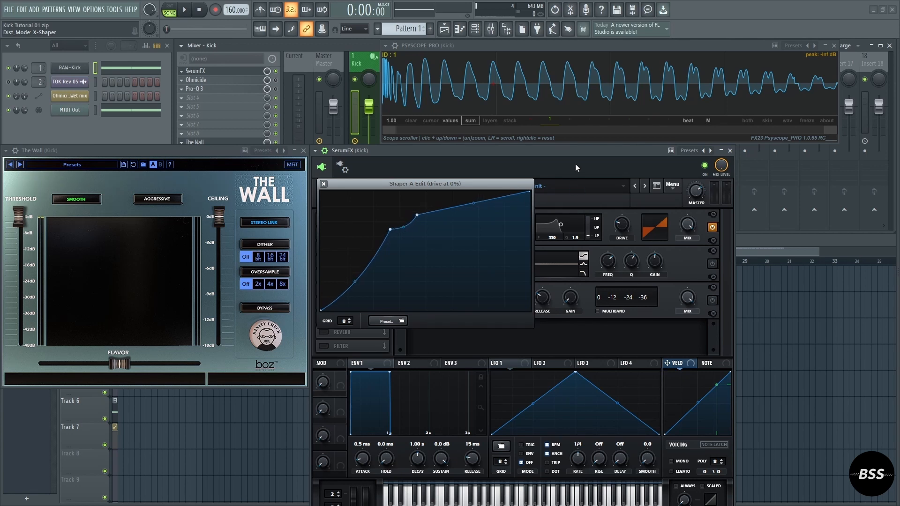
left_click(323, 183)
- Check the Shaper B curve, close it, and switch the distortion filter to PRE with its filter type blend at 70%
left_click(485, 239)
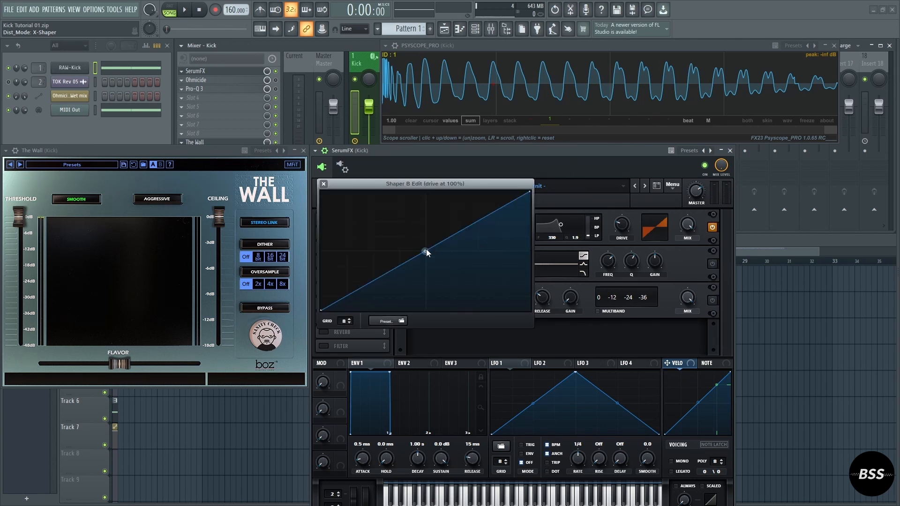
left_click(323, 184)
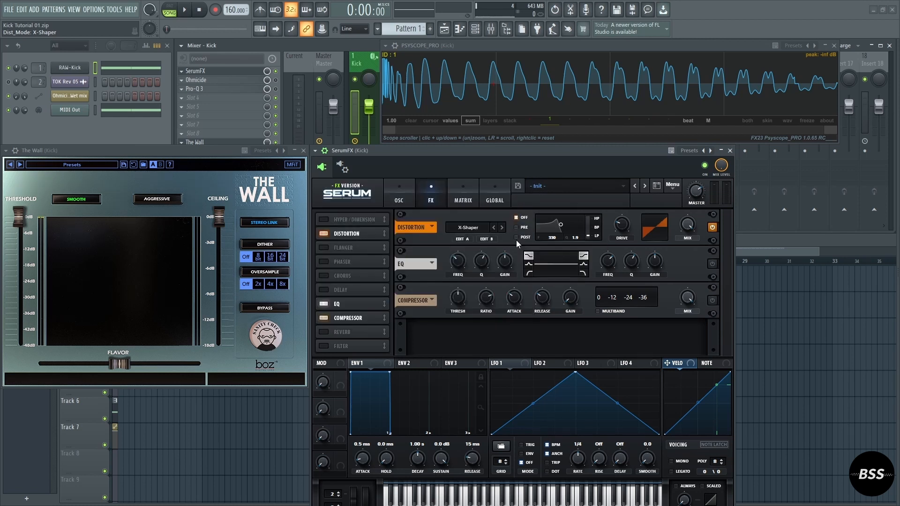
left_click(516, 228)
left_click_drag(593, 237, 587, 189)
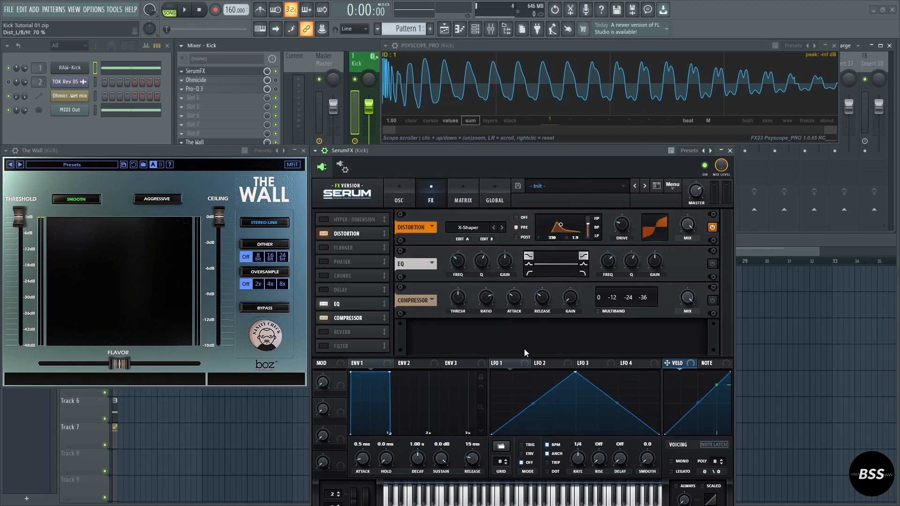
- Bend the LFO 1 curve in ENV mode, assign LFO 1 to the distortion mix and set its amount to 68 during playback
left_click_drag(617, 403, 621, 379)
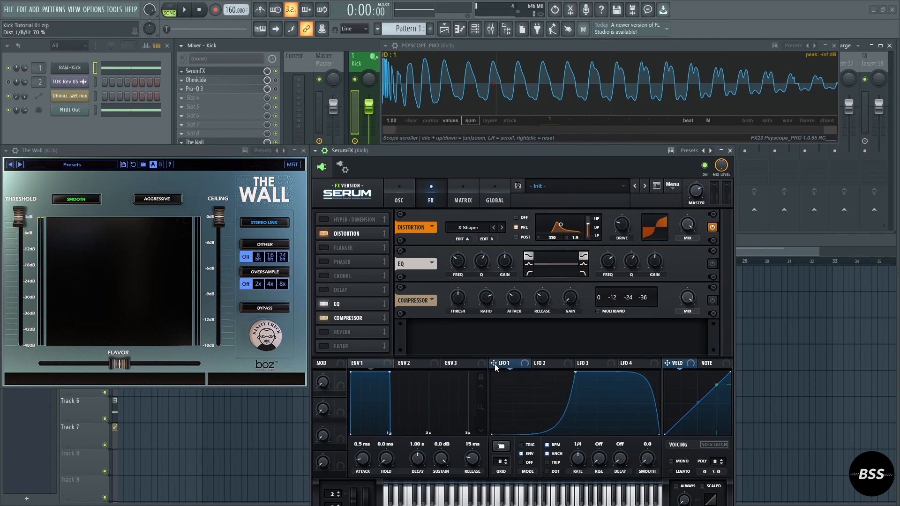
mouse_move(687, 226)
left_click_drag(682, 215, 682, 212)
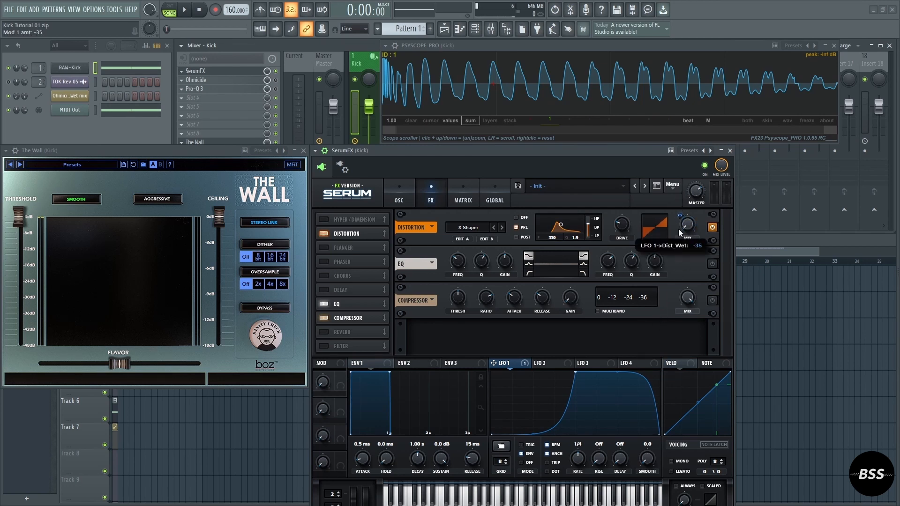
key("space")
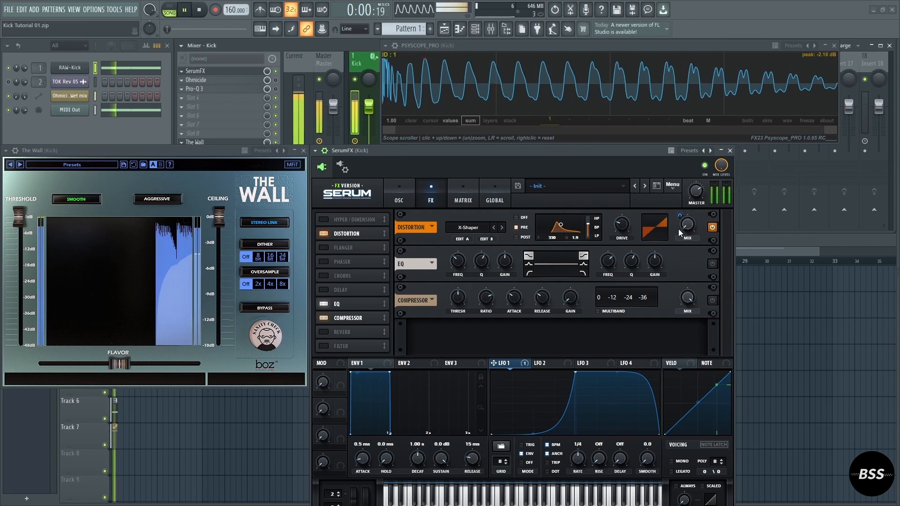
left_click_drag(681, 216, 683, 164)
- Compare the kick with the distortion module bypassed and active, and stop playback
left_click(712, 227)
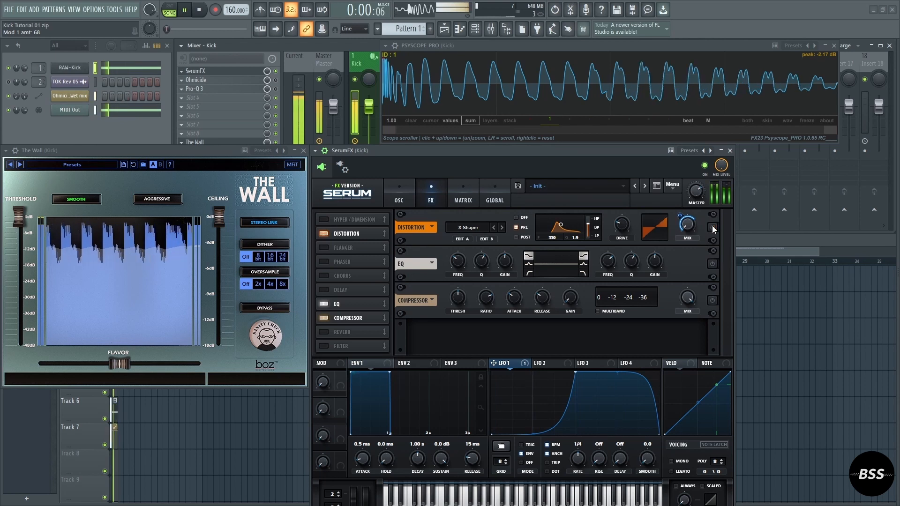
left_click(712, 227)
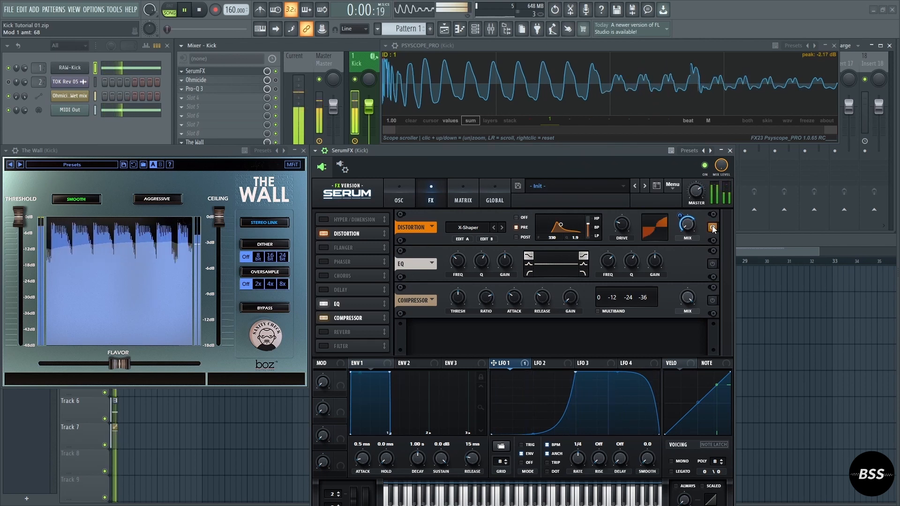
key("space")
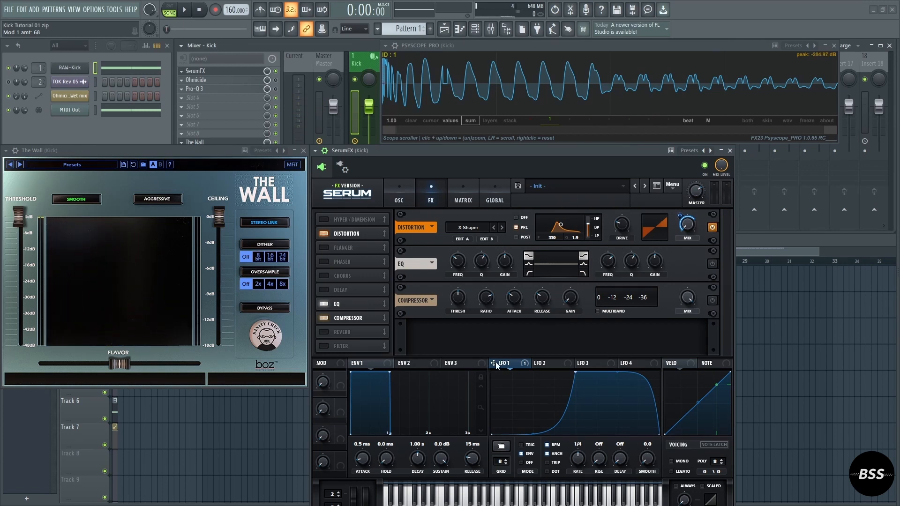
- Assign LFO 1 to the EQ's high-band frequency, switch that band to low-pass and activate the EQ during playback
mouse_move(495, 364)
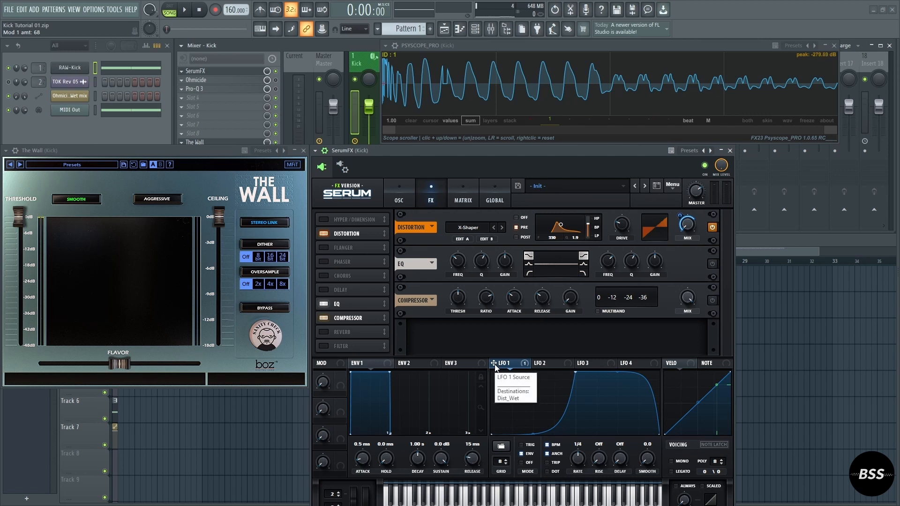
left_click_drag(495, 365, 531, 337)
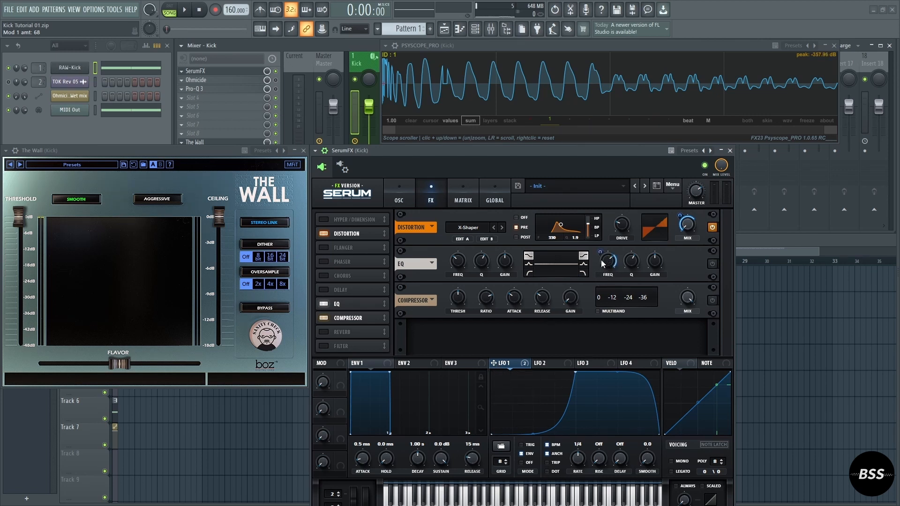
left_click(583, 272)
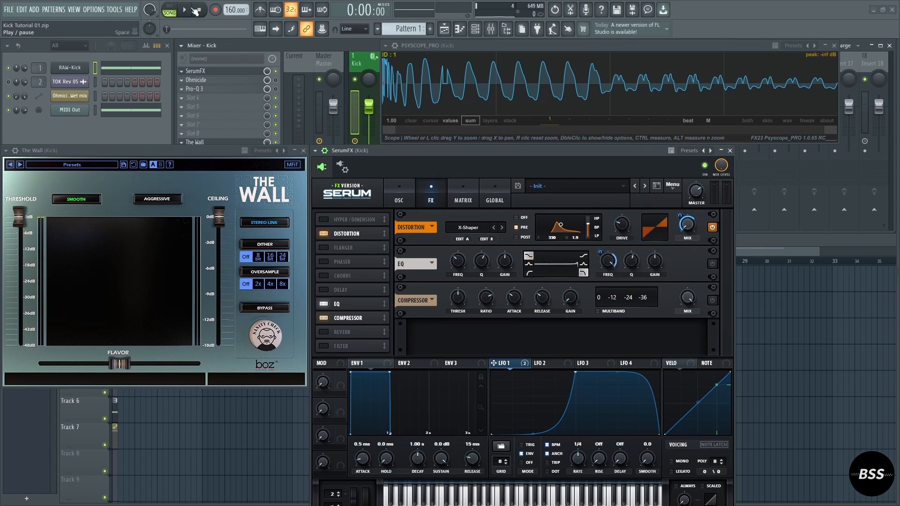
left_click(193, 9)
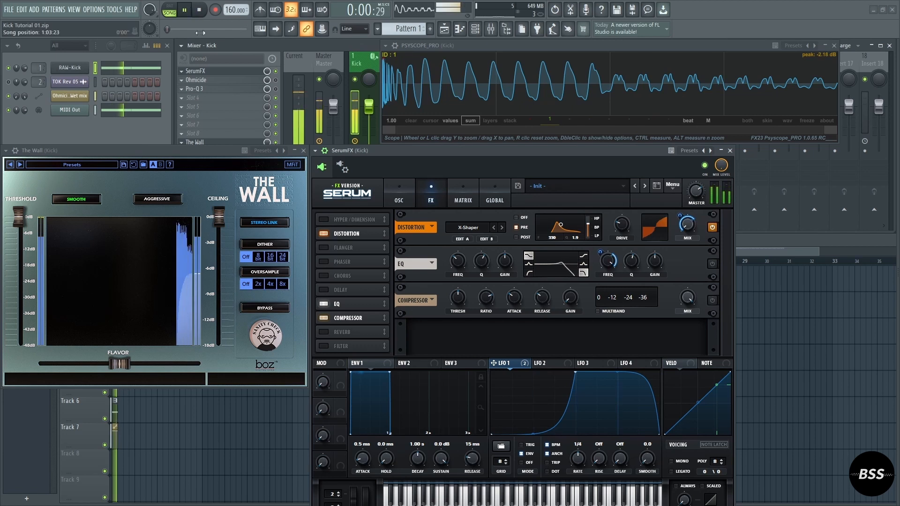
left_click(710, 265)
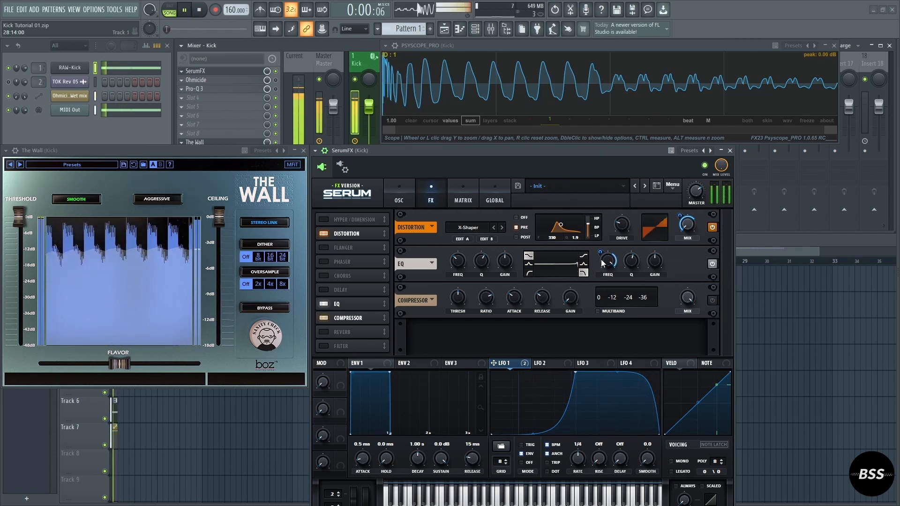
- Fine-tune the EQ low-pass frequency and its LFO 1 modulation amount by ear, and stop playback
left_click_drag(600, 253, 600, 255)
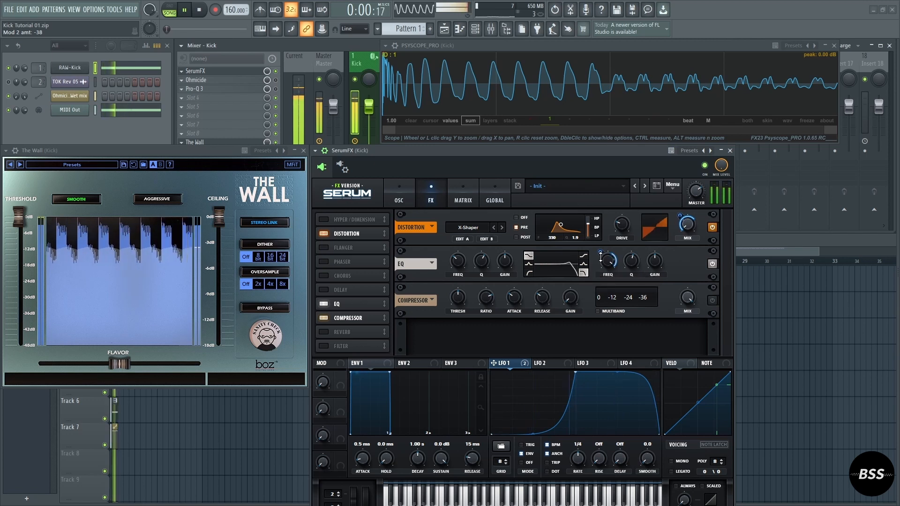
left_click_drag(610, 267, 599, 241)
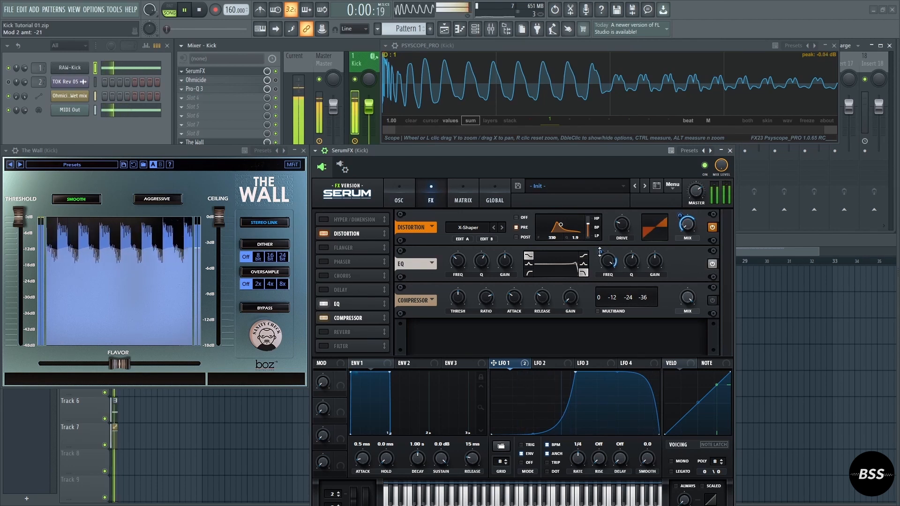
left_click_drag(599, 252, 597, 253)
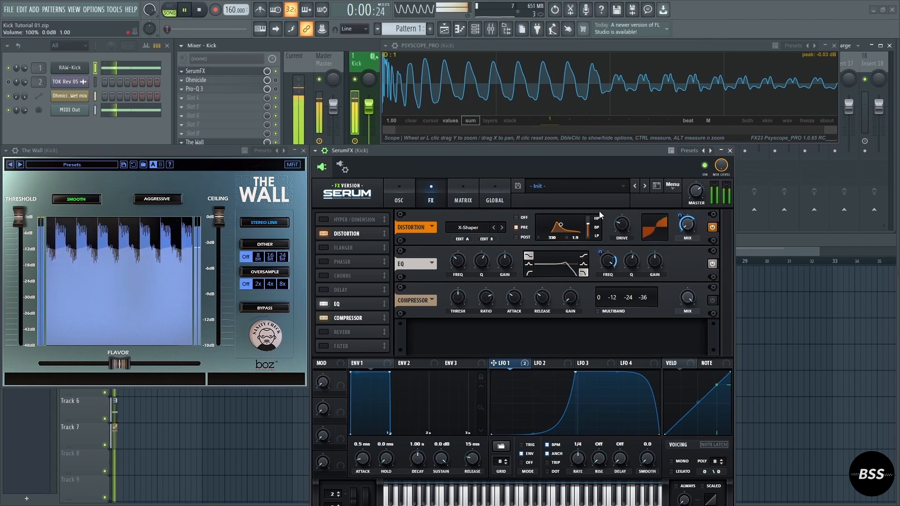
key("space")
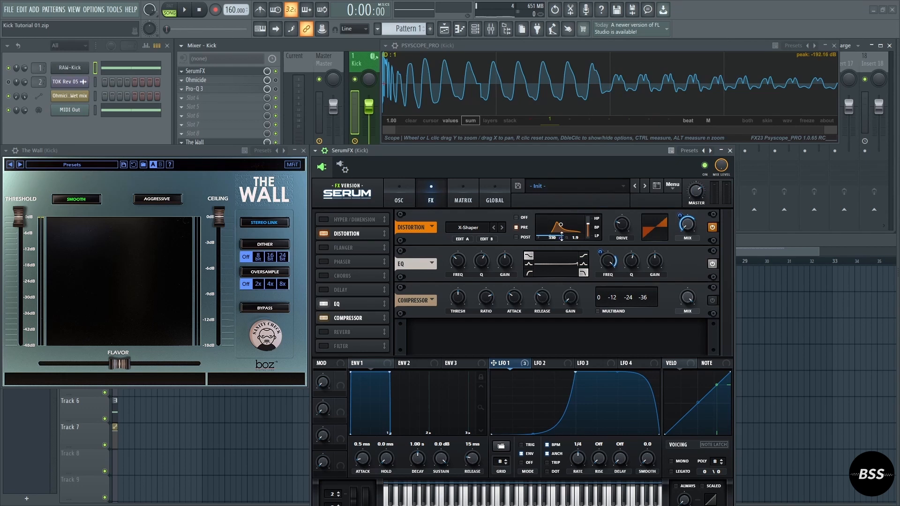
- Assign LFO 1 to the distortion filter frequency and set its modulation amount to 13 during playback
left_click_drag(560, 238, 561, 238)
key("space")
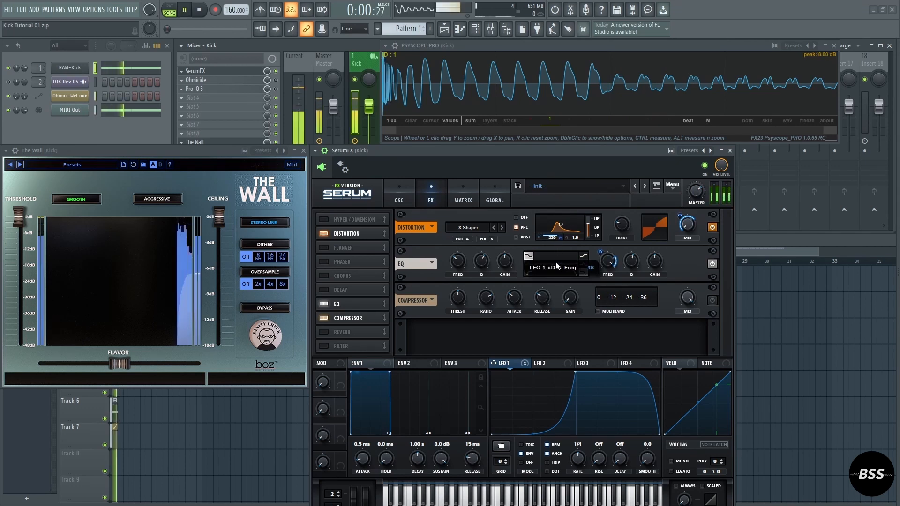
left_click_drag(559, 241, 560, 242)
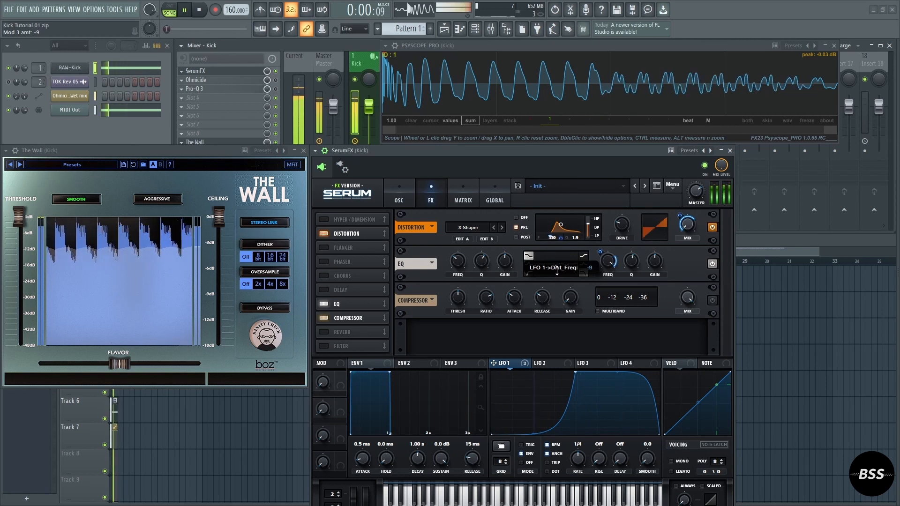
left_click_drag(557, 271, 558, 259)
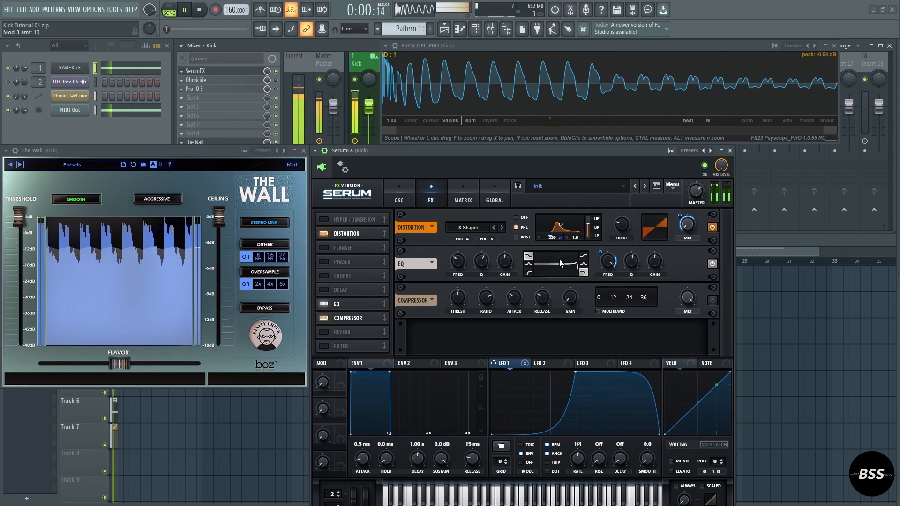
- Activate the compressor in multiband mode and set the distortion filter frequency to 240
left_click(606, 311)
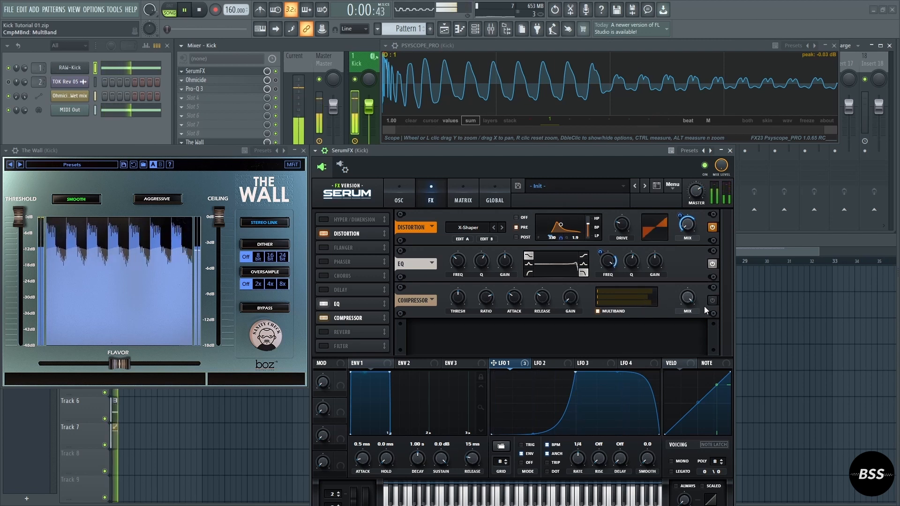
left_click_drag(555, 268, 569, 284)
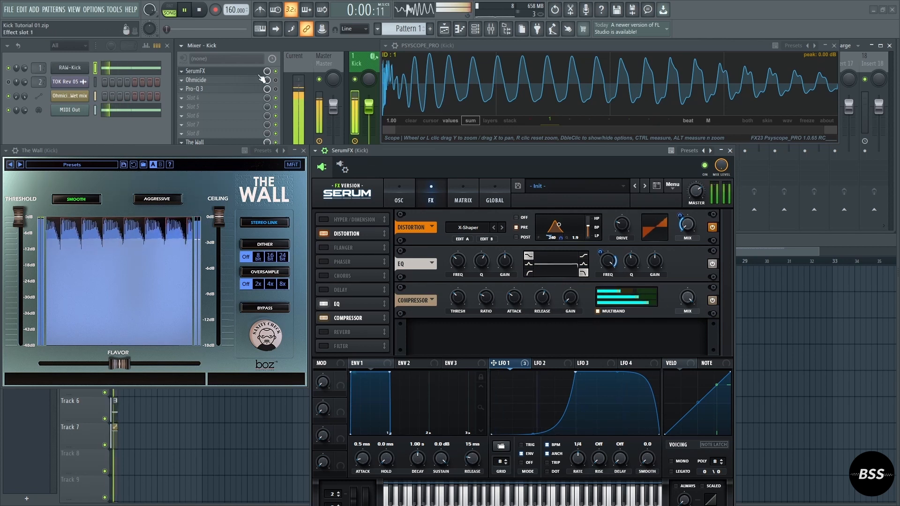
- Compare the kick with SerumFX bypassed and active, touch up the LFO 1 amount on the distortion filter frequency, and stop playback
left_click(276, 71)
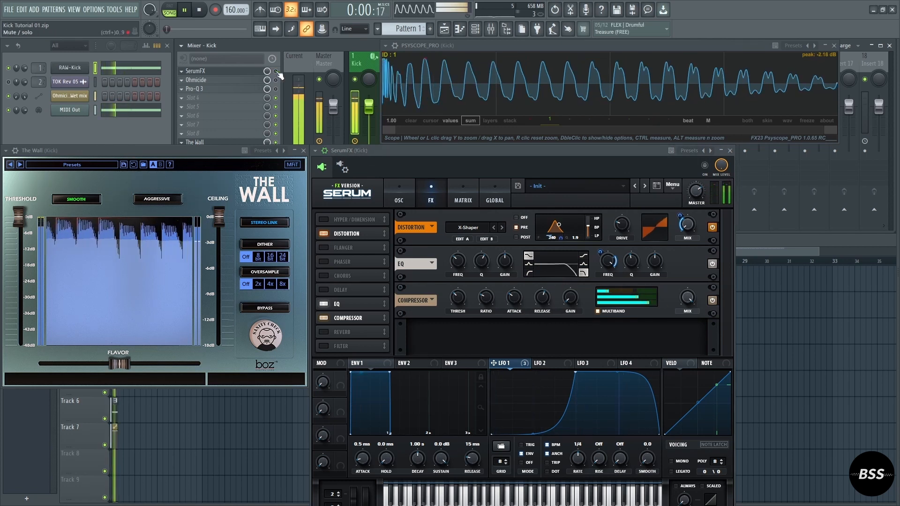
left_click(276, 71)
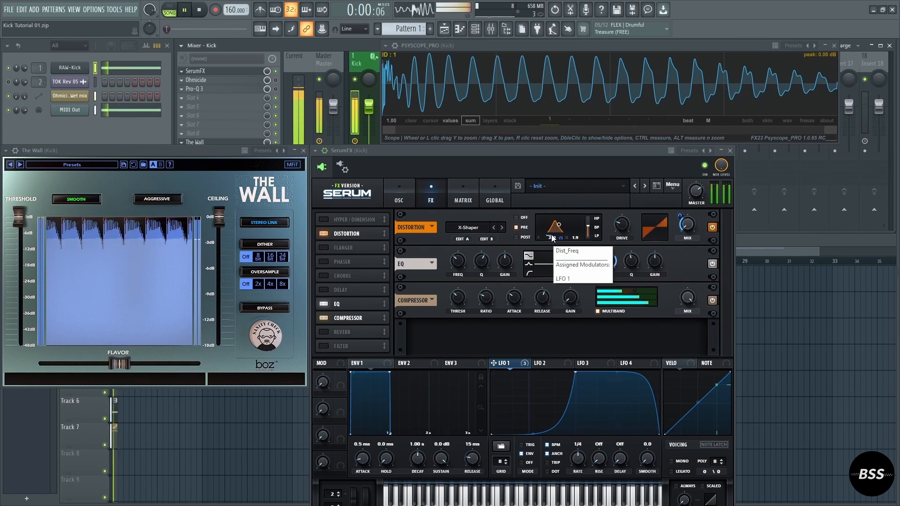
left_click_drag(559, 241, 560, 239)
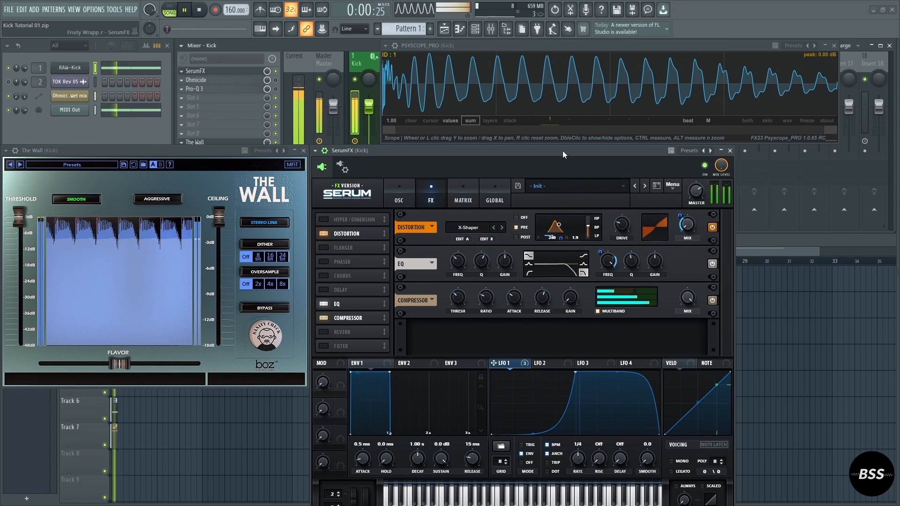
key("space")
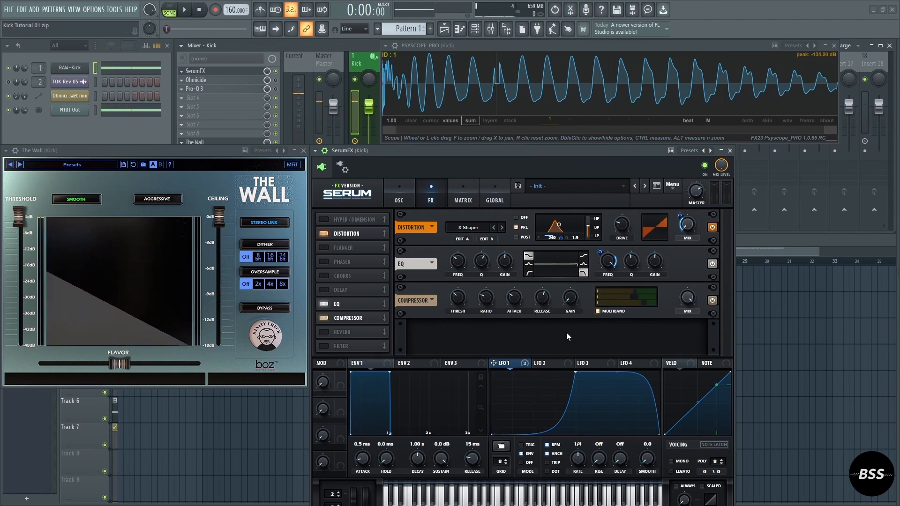
- Enable and open Ohmicide on the Kick mixer track, audition the kick, and set the band 1 dry/wet mix to 100/0 %
left_click(275, 80)
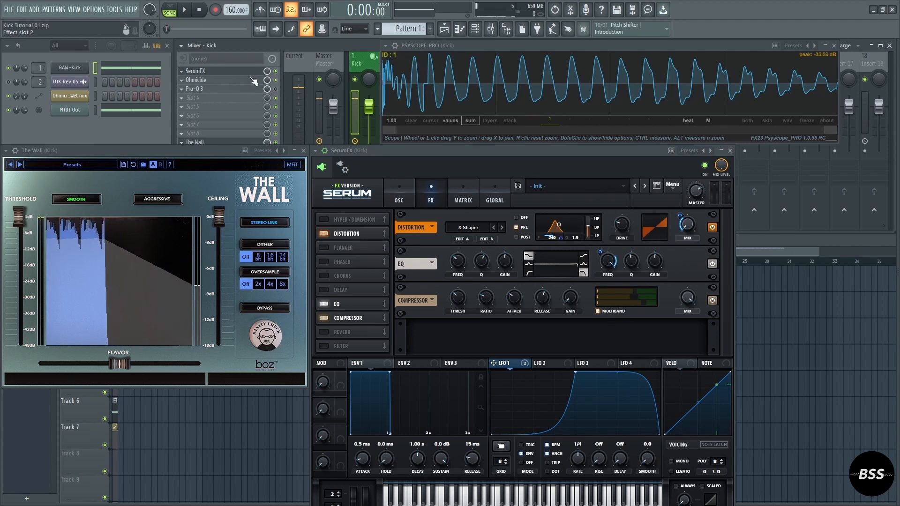
left_click(253, 80)
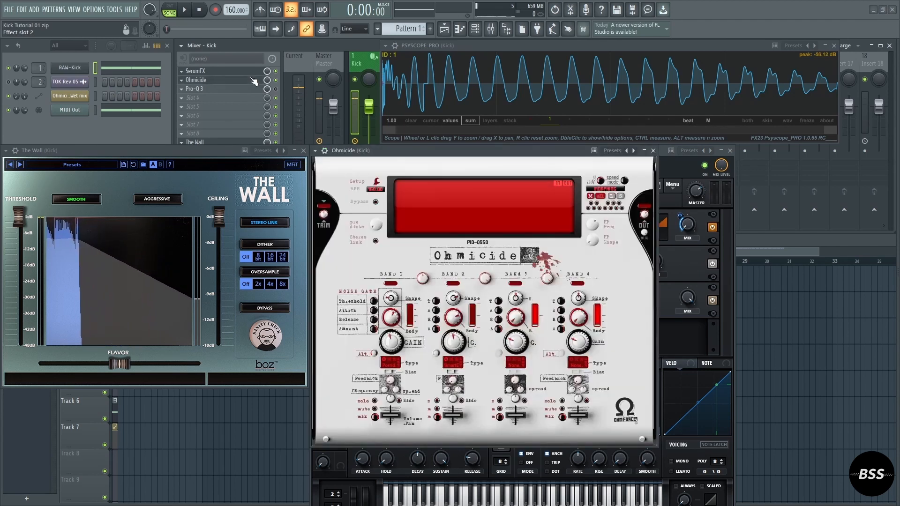
key("space")
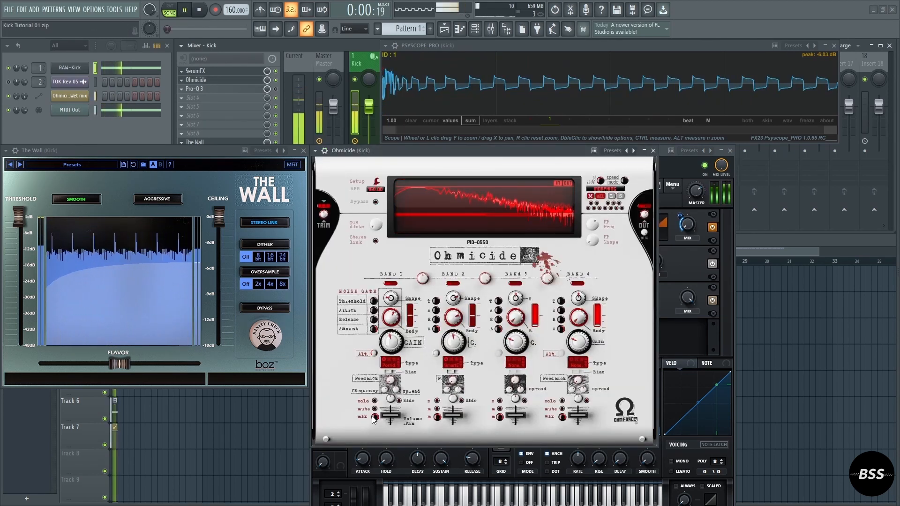
key("space")
left_click_drag(374, 417, 374, 464)
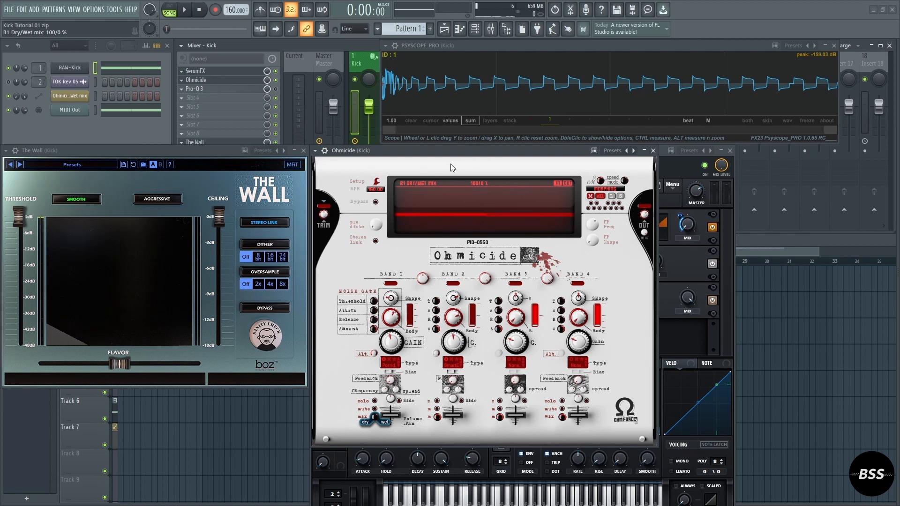
- During playback, set Ohmicide's upper frequencies to 232.1 Hz on band 1 and 1536 Hz on band 2, band 2 body to 82.4 %, and raise its gain
key("space")
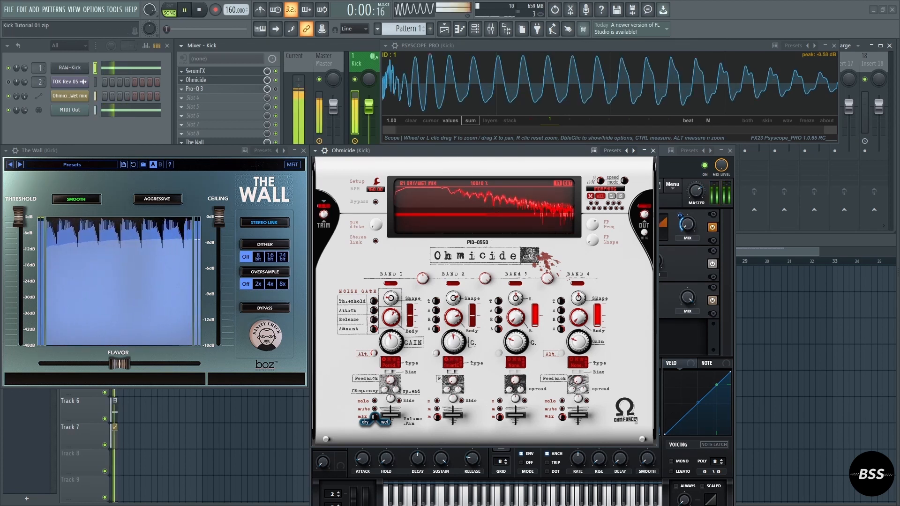
left_click_drag(453, 341, 453, 333)
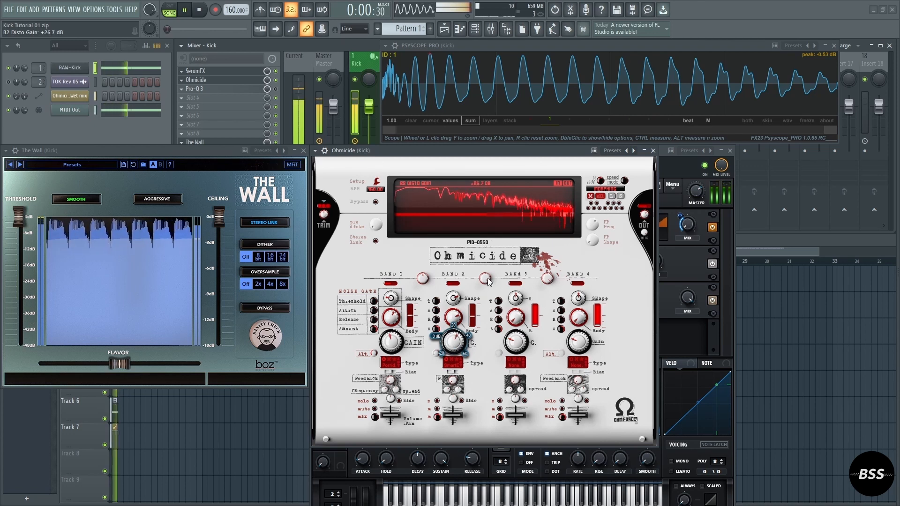
left_click_drag(485, 278, 485, 283)
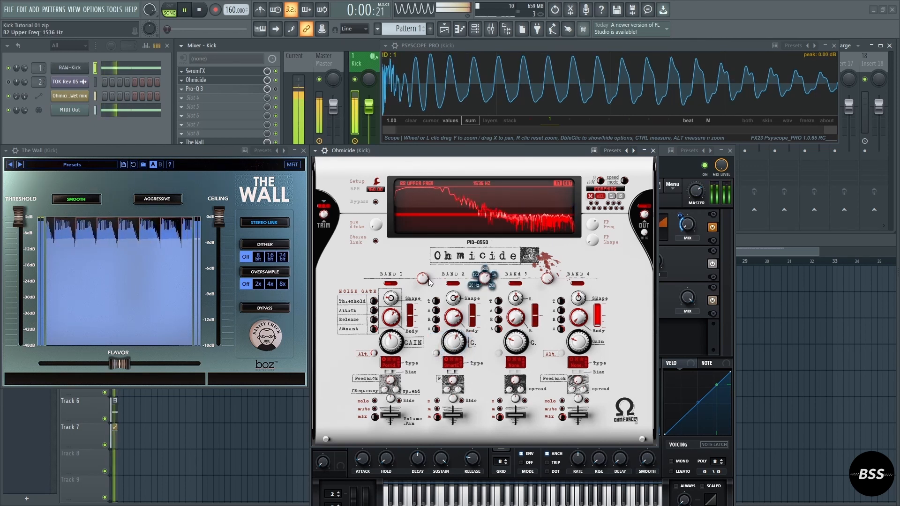
left_click_drag(423, 279, 423, 280)
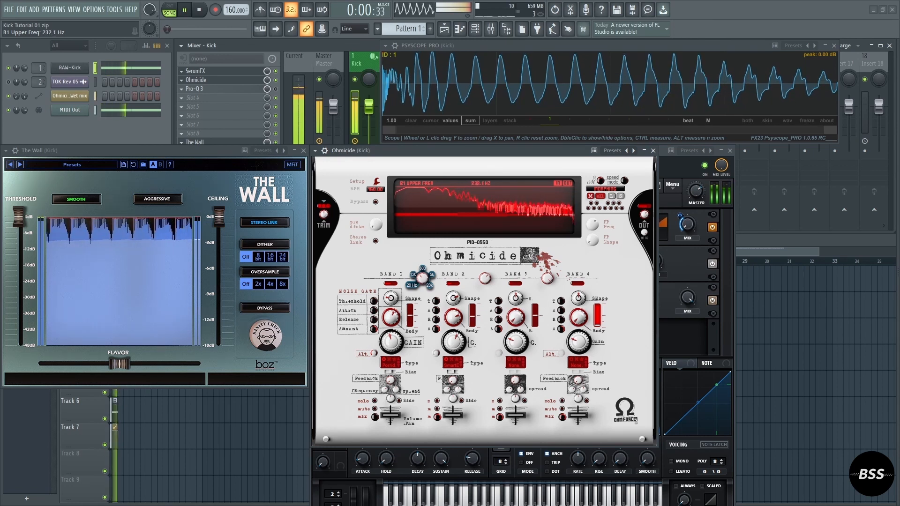
left_click(450, 321)
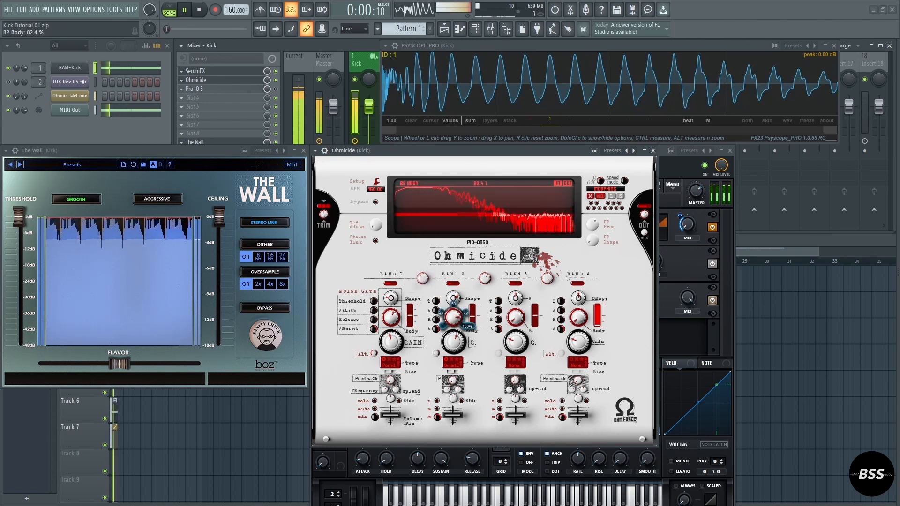
left_click_drag(449, 336, 449, 328)
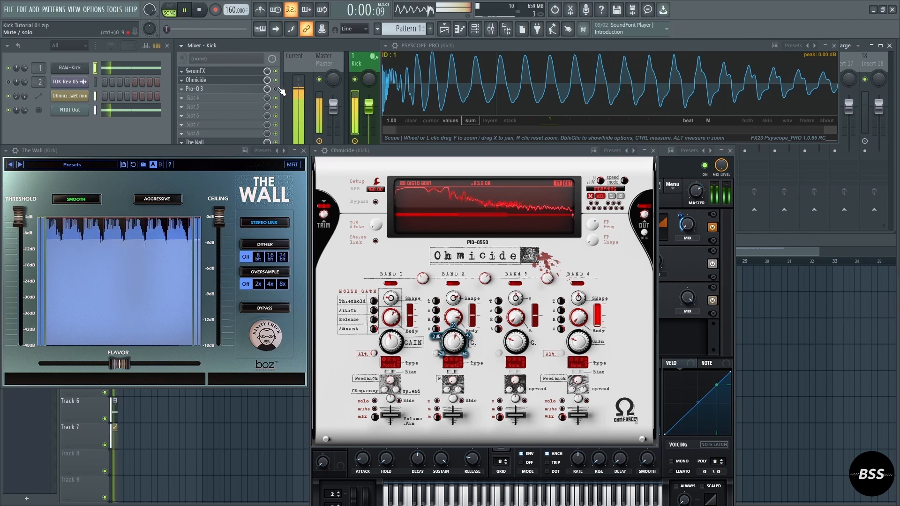
- Enable and open Pro-Q 3 on the Kick track, and add a +6.21 dB high shelf at 12002 Hz and a 48 dB/oct low cut at 14.788 Hz
left_click(232, 91)
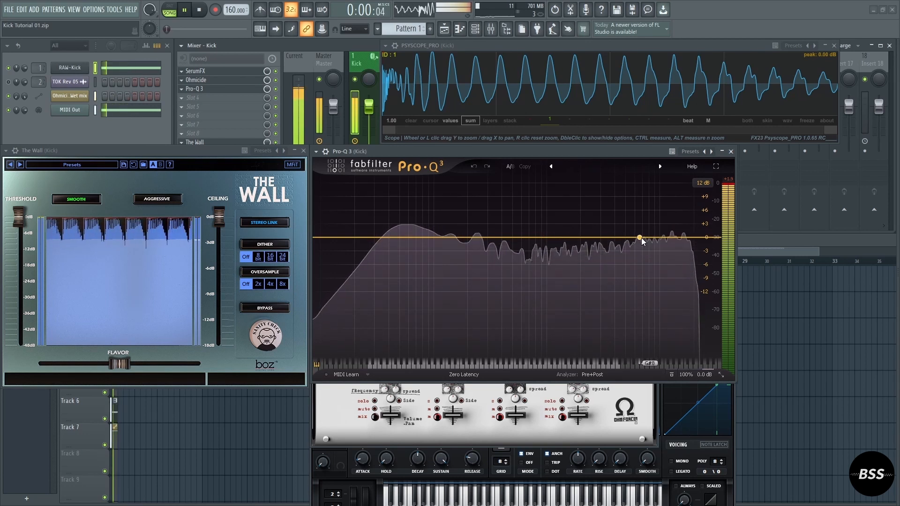
left_click_drag(666, 238, 667, 209)
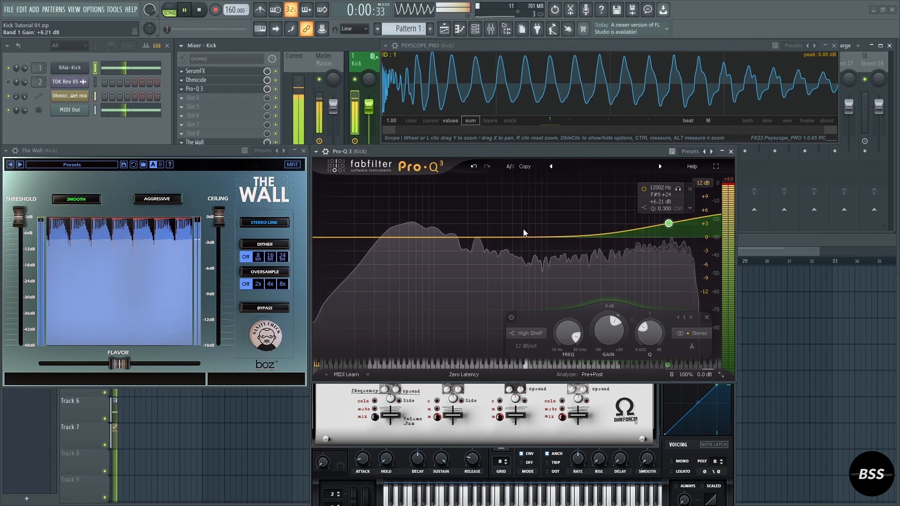
left_click(338, 237)
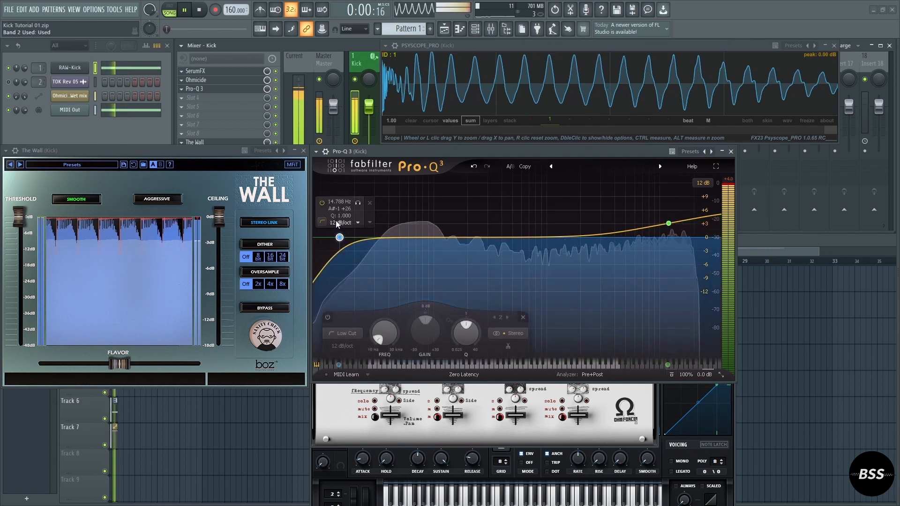
left_click(342, 223)
left_click(344, 295)
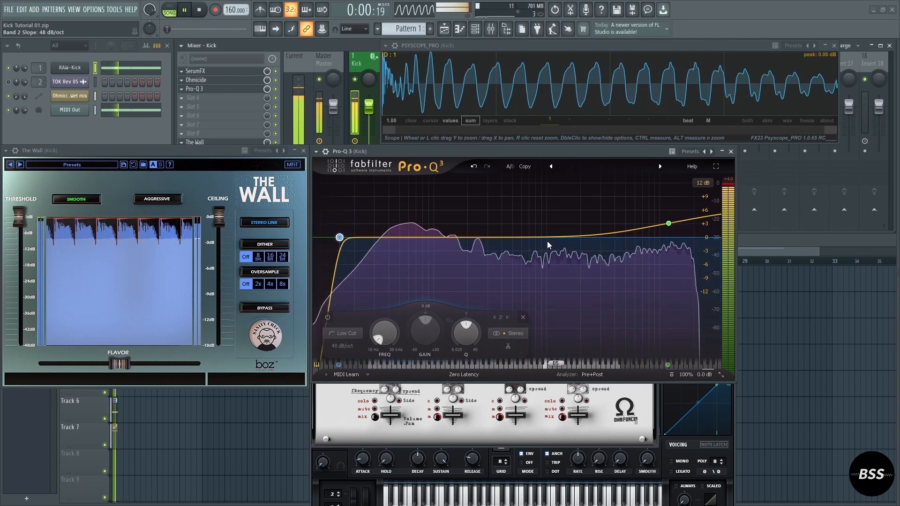
- Add two bell boosts in Pro-Q 3, +1.66 dB in the lows and +2.28 dB at 529.73 Hz, and stop playback
left_click(423, 235)
left_click_drag(422, 236, 423, 230)
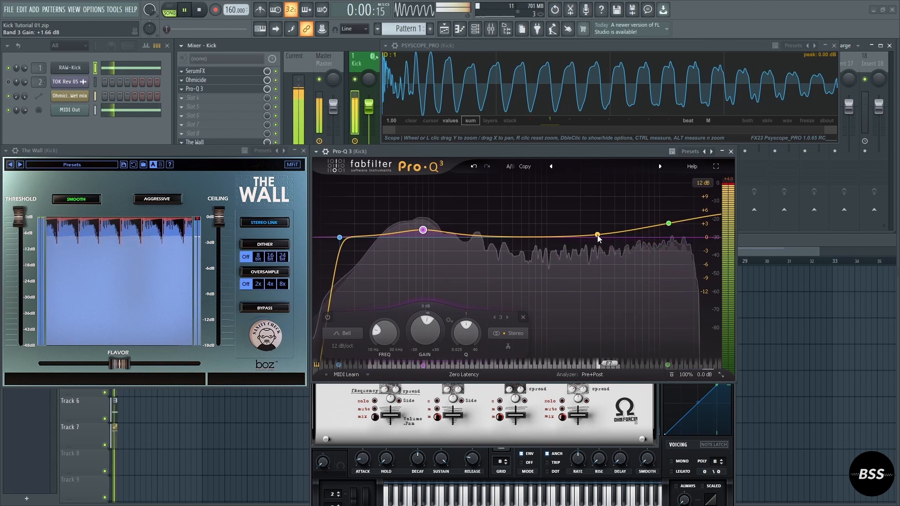
left_click_drag(597, 236, 515, 228)
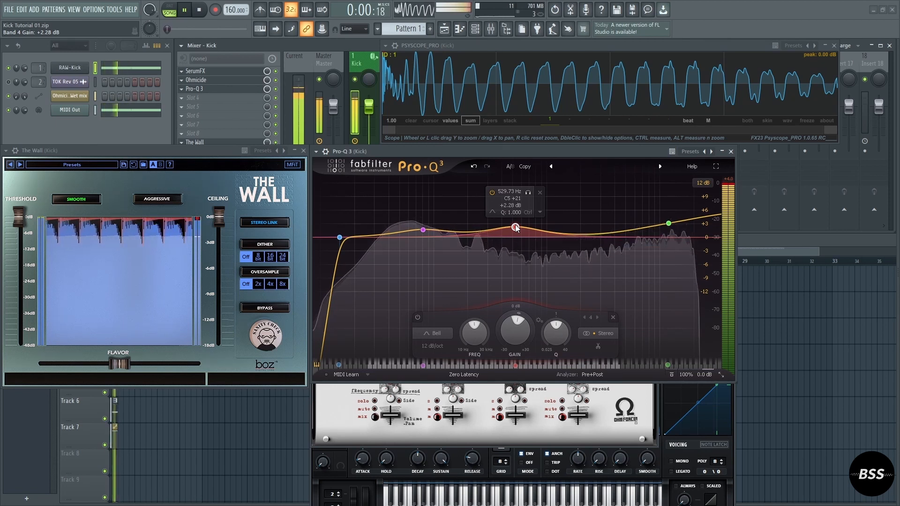
key("space")
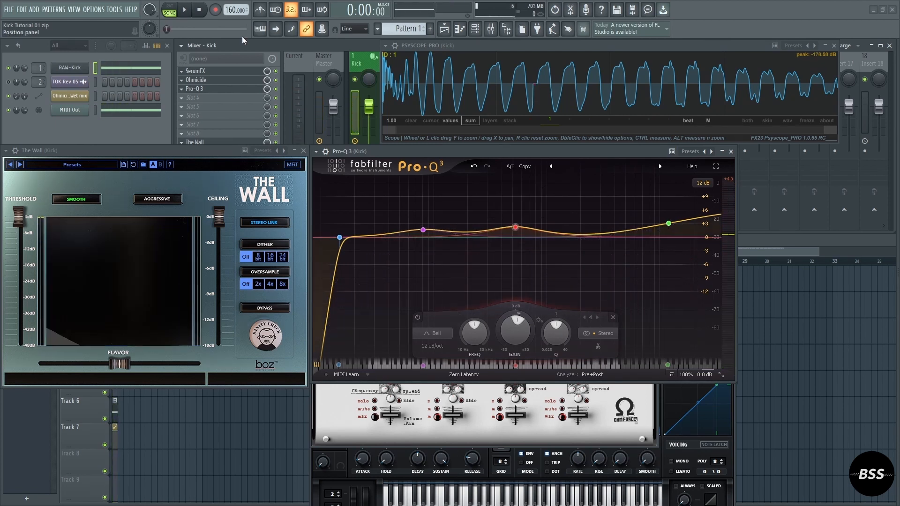
- Compare the kick with SerumFX, Ohmicide and Pro-Q 3 bypassed and active, ending with all three enabled and playback stopped
key("space")
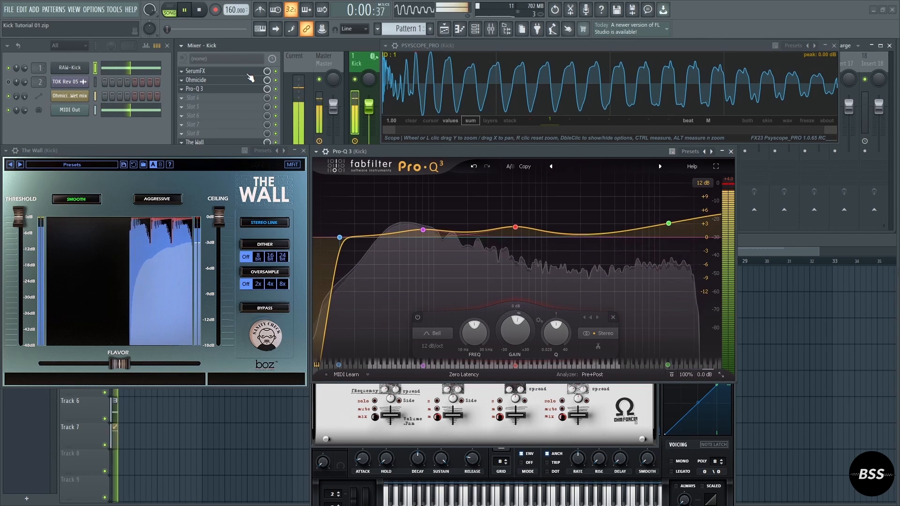
left_click(275, 72)
left_click(276, 80)
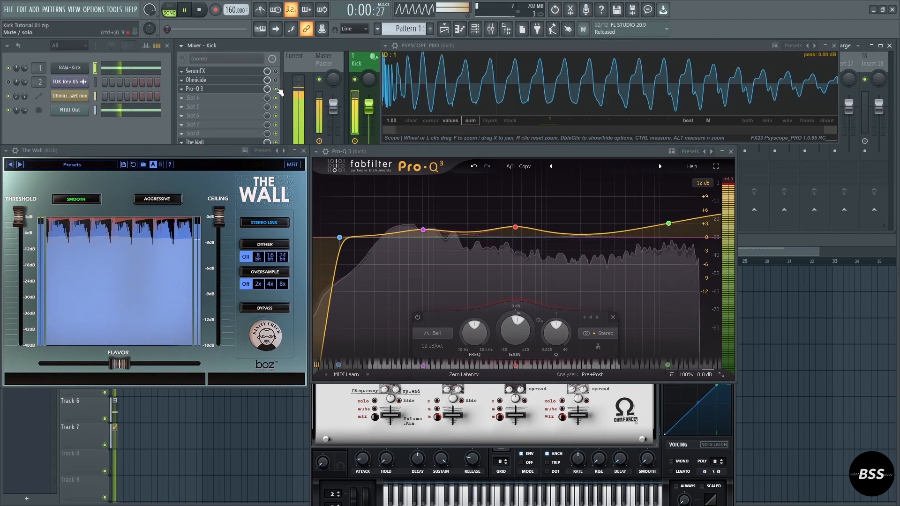
left_click(276, 89)
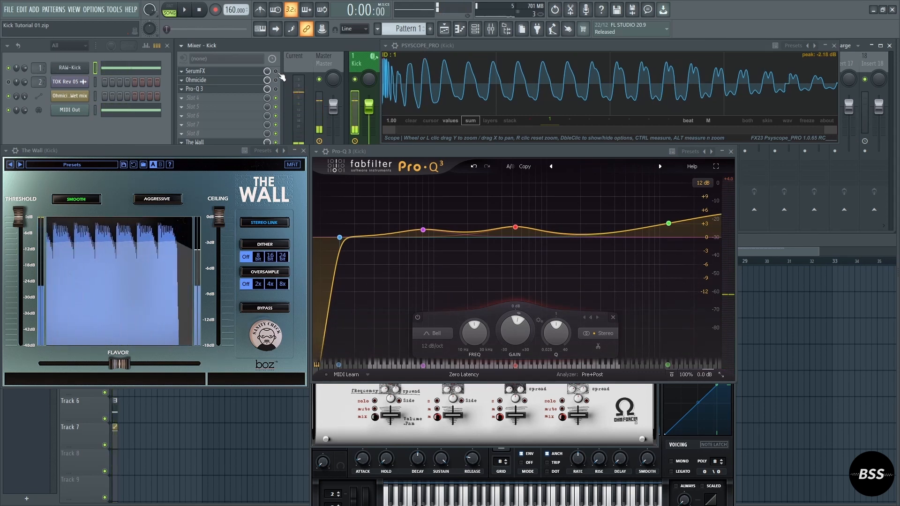
left_click(276, 89)
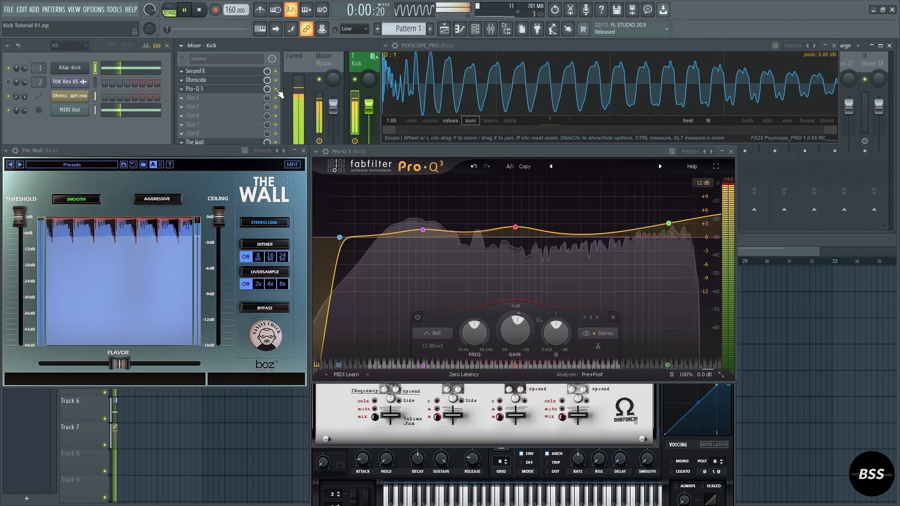
key("space")
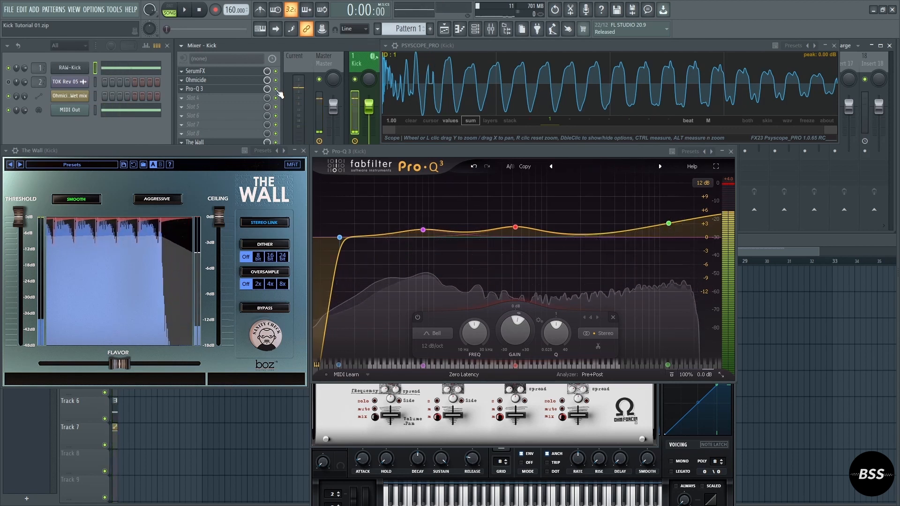
- Reopen Ohmicide on the Kick track, fine-tune the band 2 gain during playback, and close The Wall
left_click(244, 81)
left_click(245, 81)
key("space")
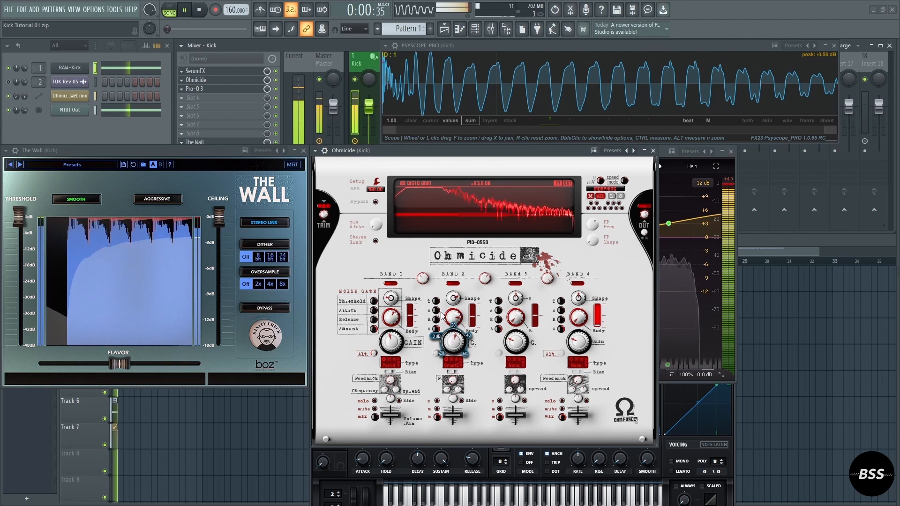
left_click_drag(453, 342, 453, 297)
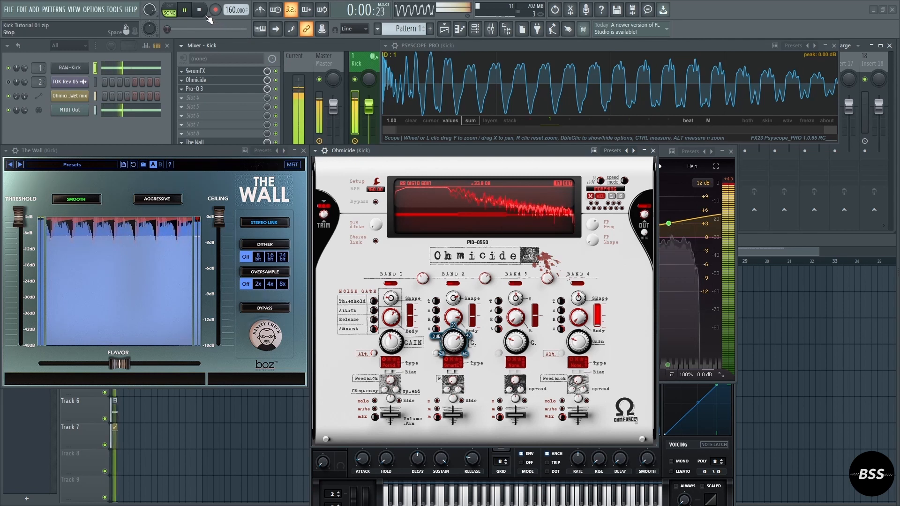
key("space")
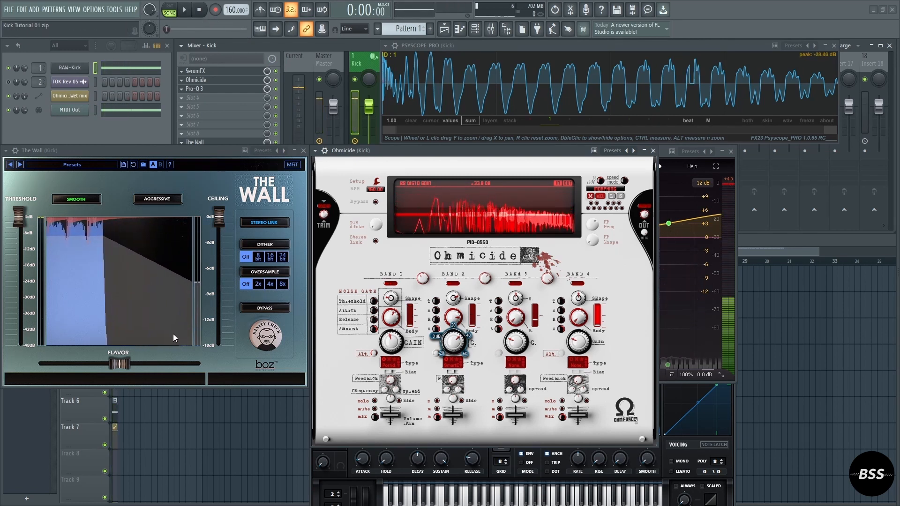
key("Escape")
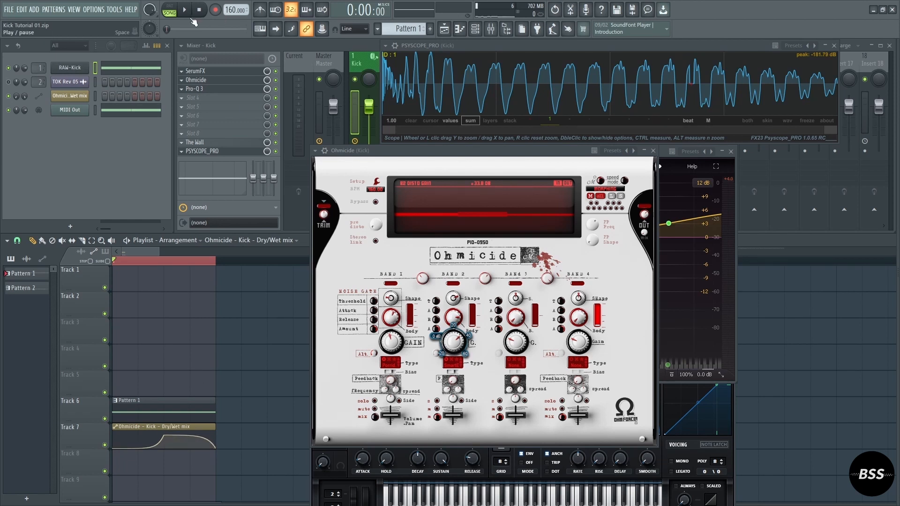
- Audition the kick, open the TOK Rev 05 sample settings, and try a quick fade out of 52%
left_click(192, 20)
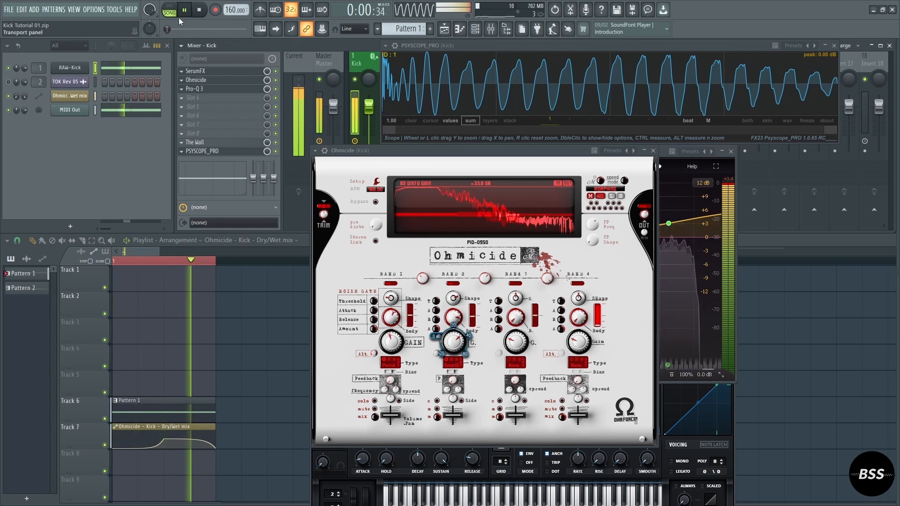
left_click(199, 12)
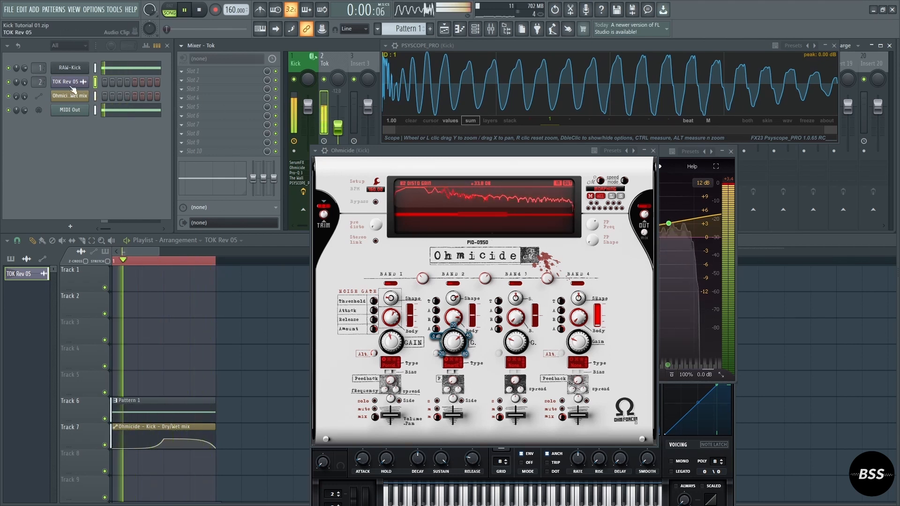
left_click(70, 82)
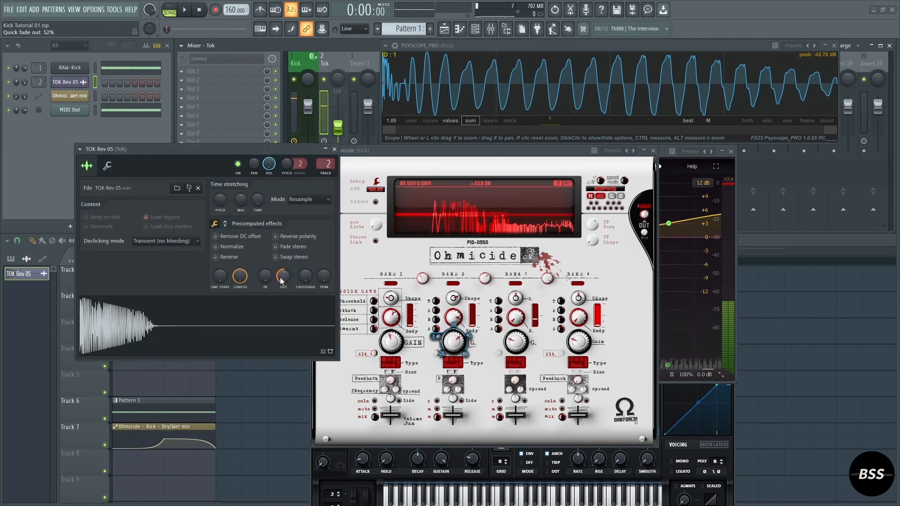
- Play the kick and compare it with the Ohmicide dry/wet automation on Track 7 muted and active
key("space")
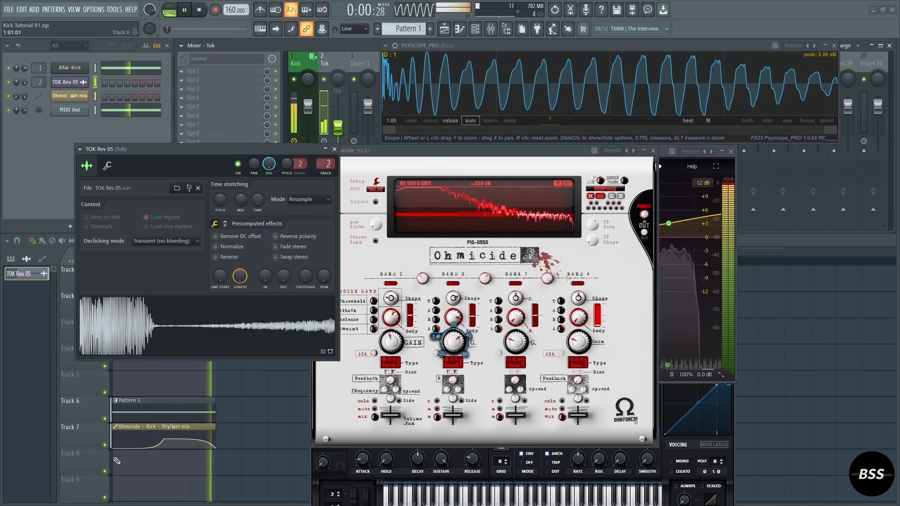
left_click(105, 444)
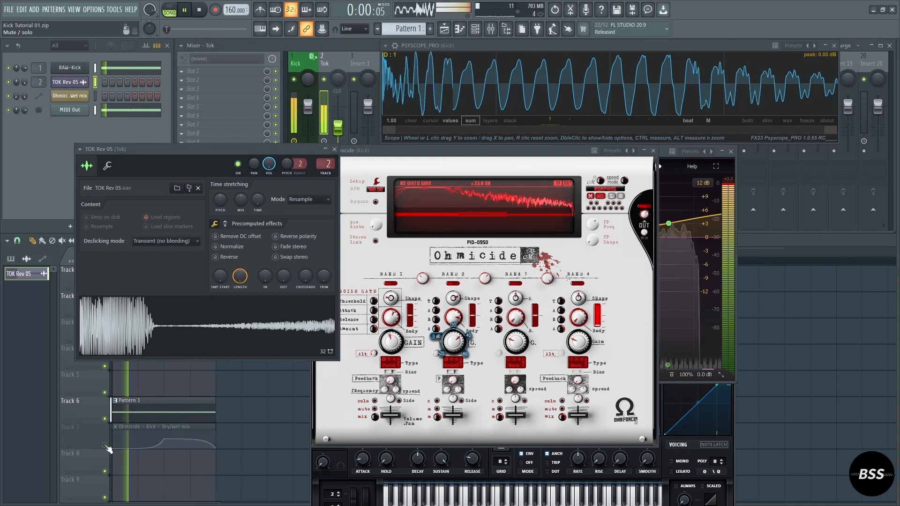
left_click(104, 444)
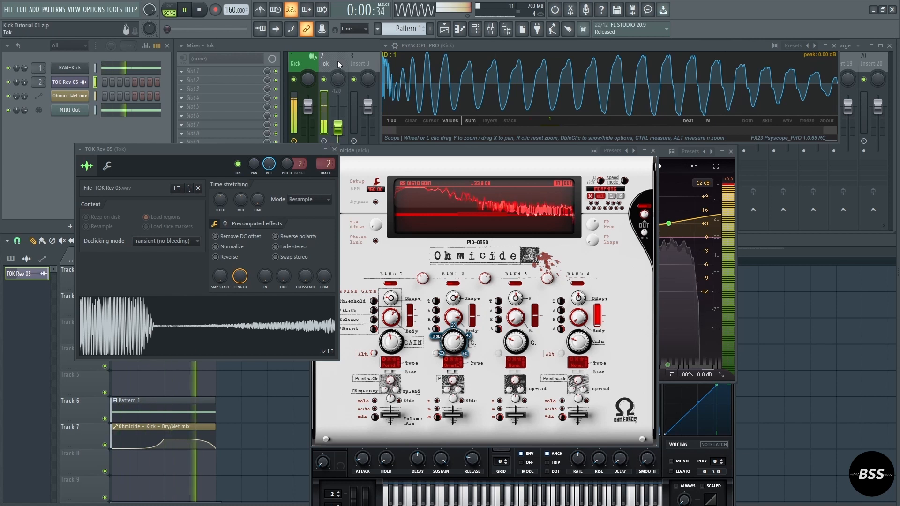
- Reopen SerumFX on the Kick track and set the distortion filter to frequency 242 and bandwidth 2.9 during playback
left_click(309, 61)
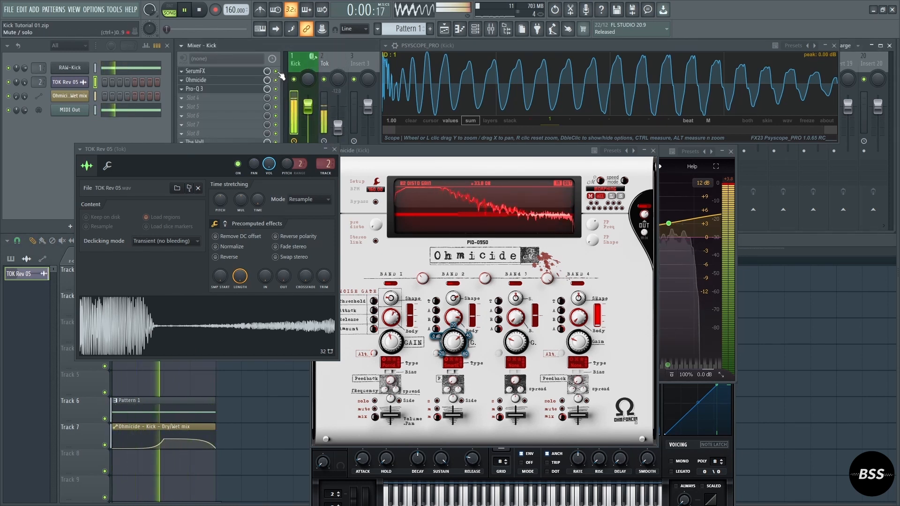
key("space")
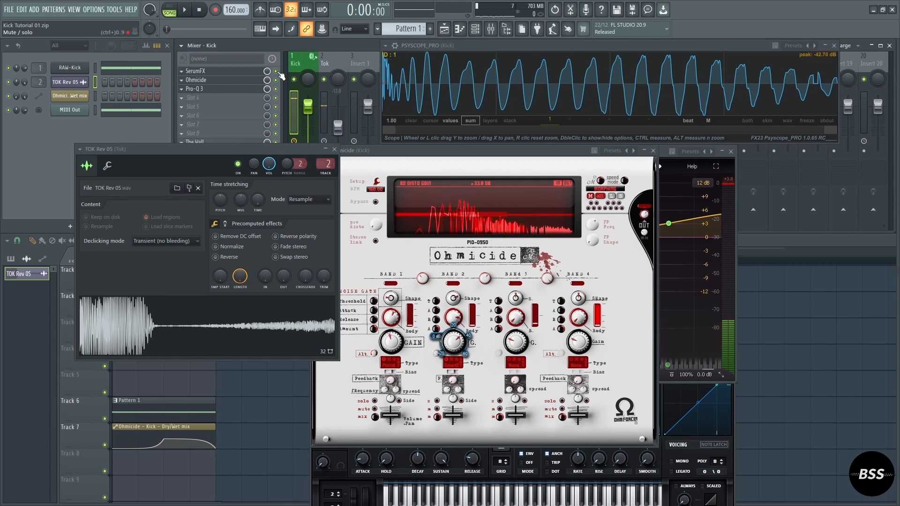
left_click(250, 71)
left_click(252, 72)
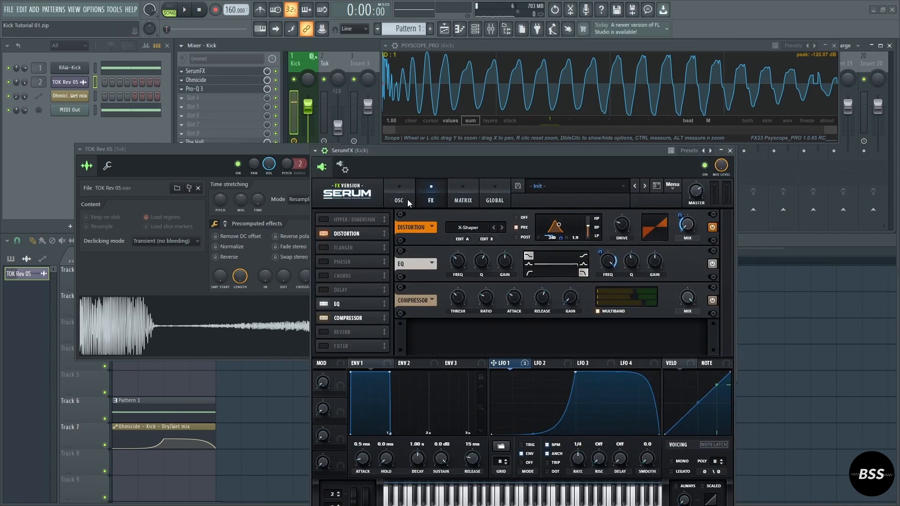
key("space")
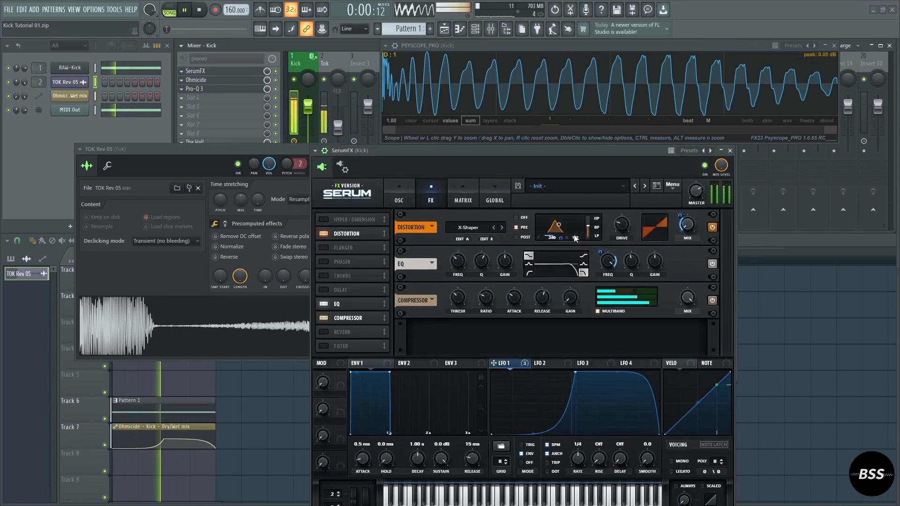
mouse_move(560, 228)
left_mouse_down()
mouse_move(549, 229)
mouse_move(567, 224)
mouse_move(558, 224)
left_mouse_up()
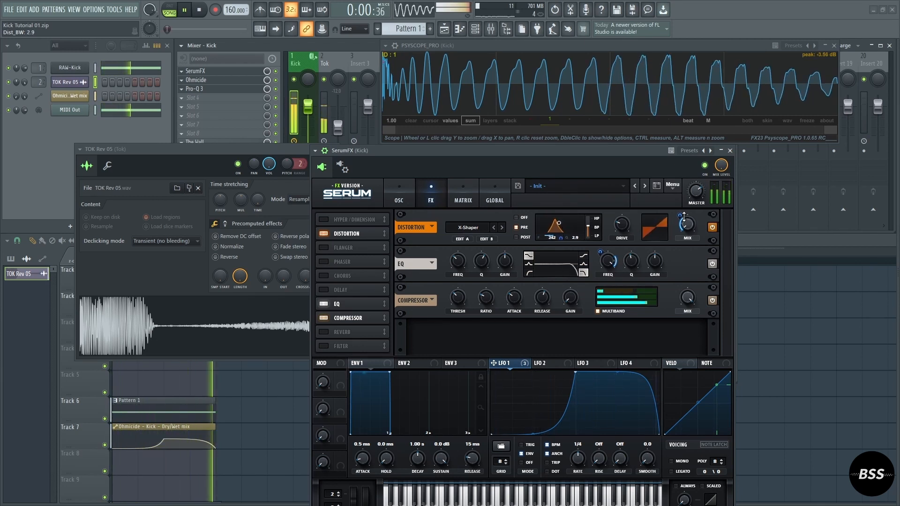
- Set the LFO 1 modulation amount to 69 on the distortion mix and 37 on its filter frequency, and stop playback
left_click_drag(680, 217, 681, 208)
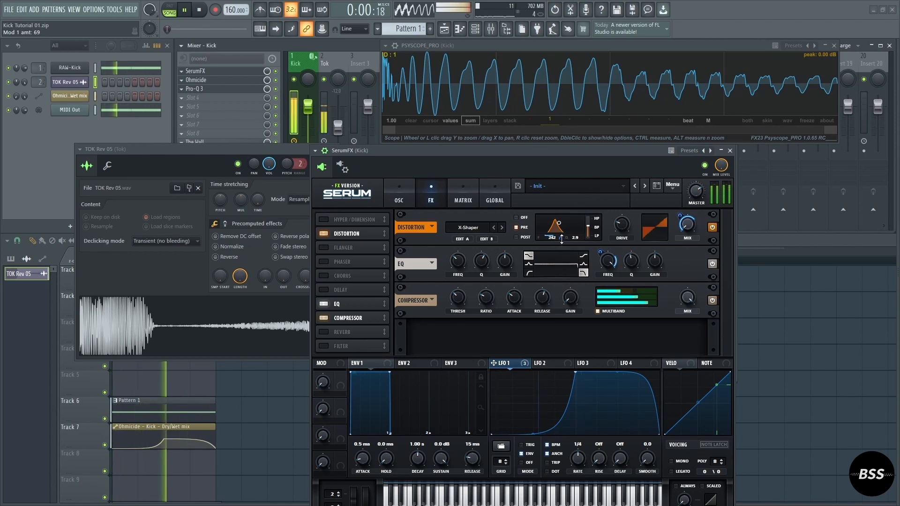
mouse_move(561, 240)
left_mouse_down()
mouse_move(559, 226)
mouse_move(558, 252)
mouse_move(565, 240)
left_mouse_up()
key("space")
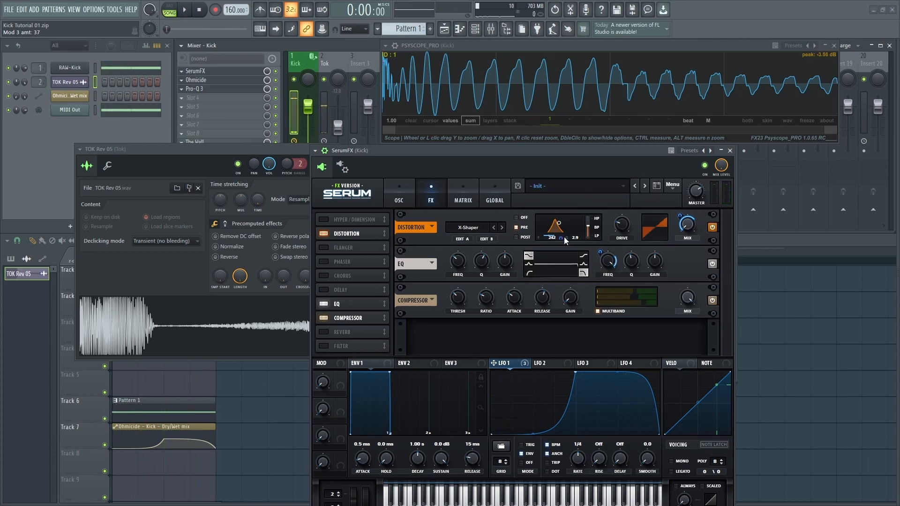